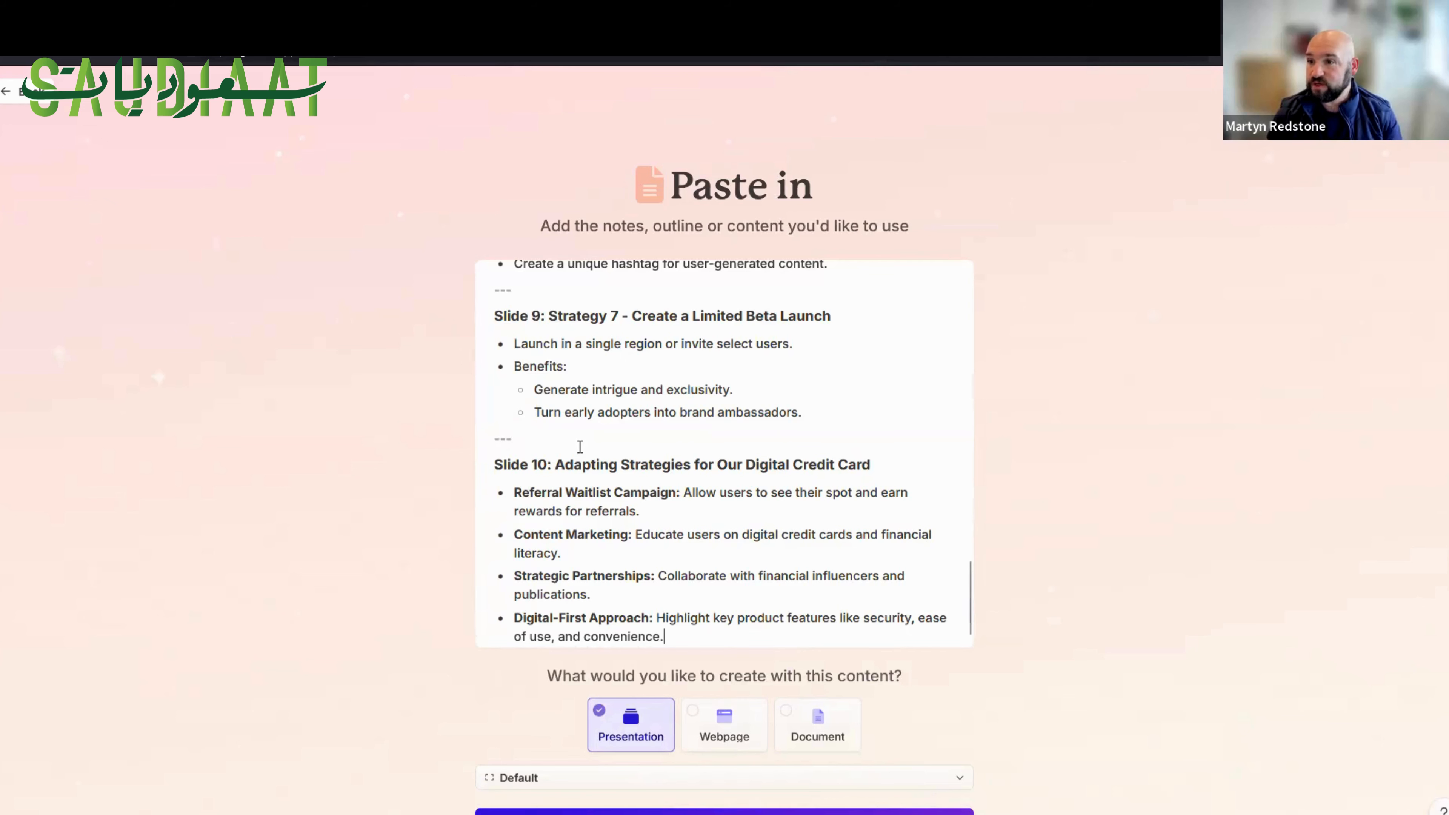
Review the pasted slide outline, set the presentation's page style to Traditional and continue to the prompt editor.
scroll(580, 446, "up", 20)
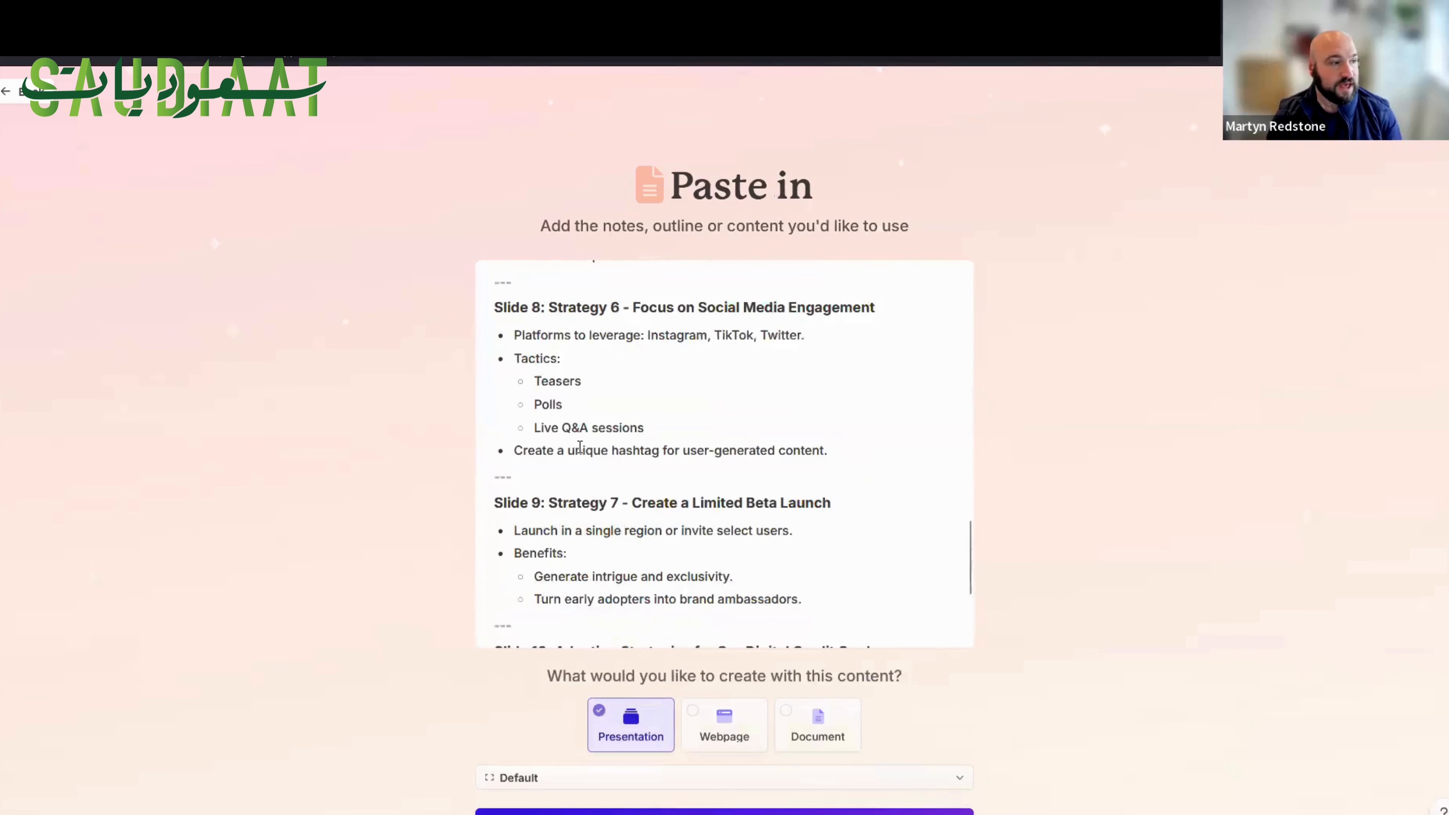
scroll(580, 446, "up", 2)
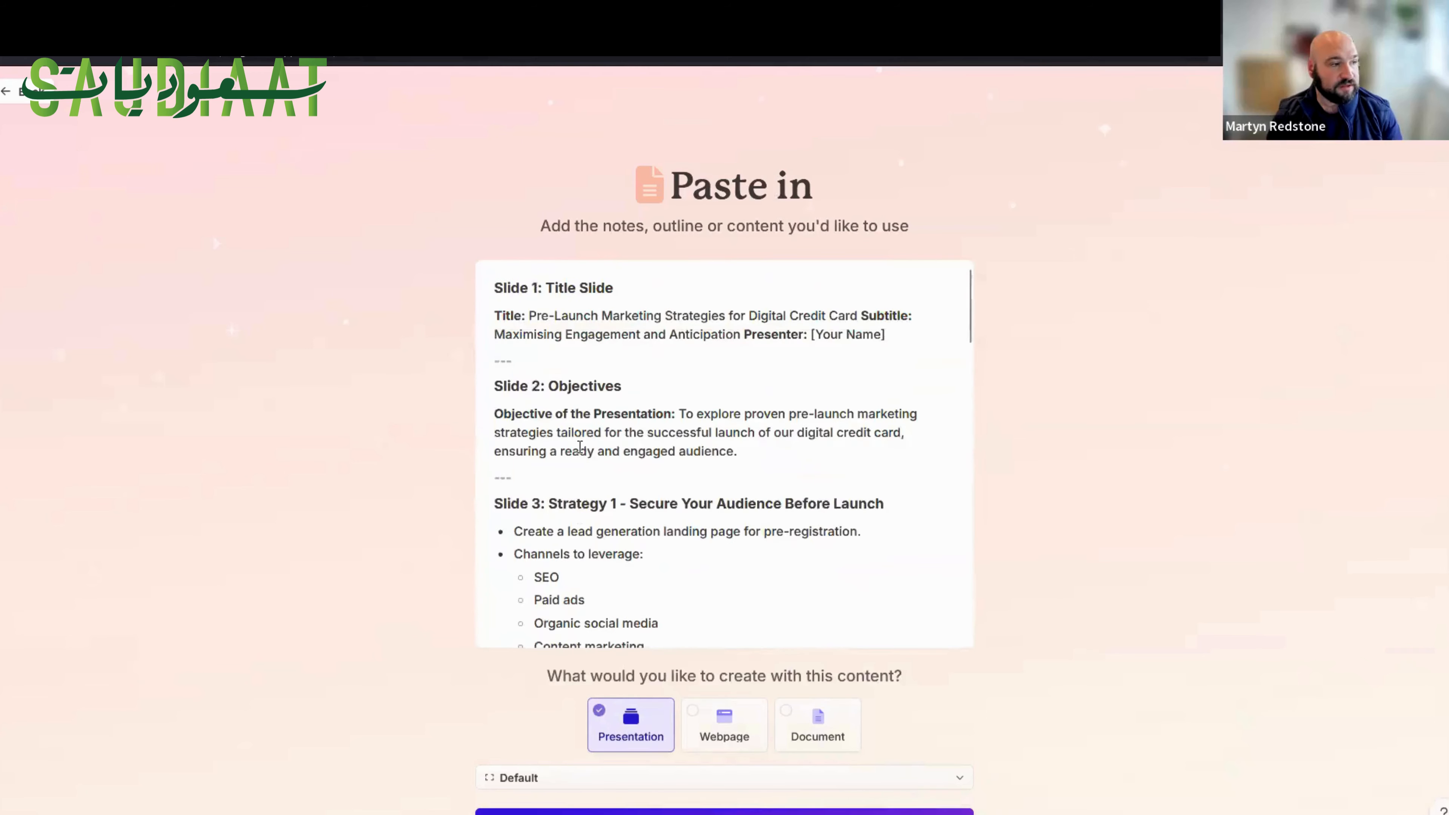
scroll(579, 446, "down", 15)
scroll(580, 446, "down", 8)
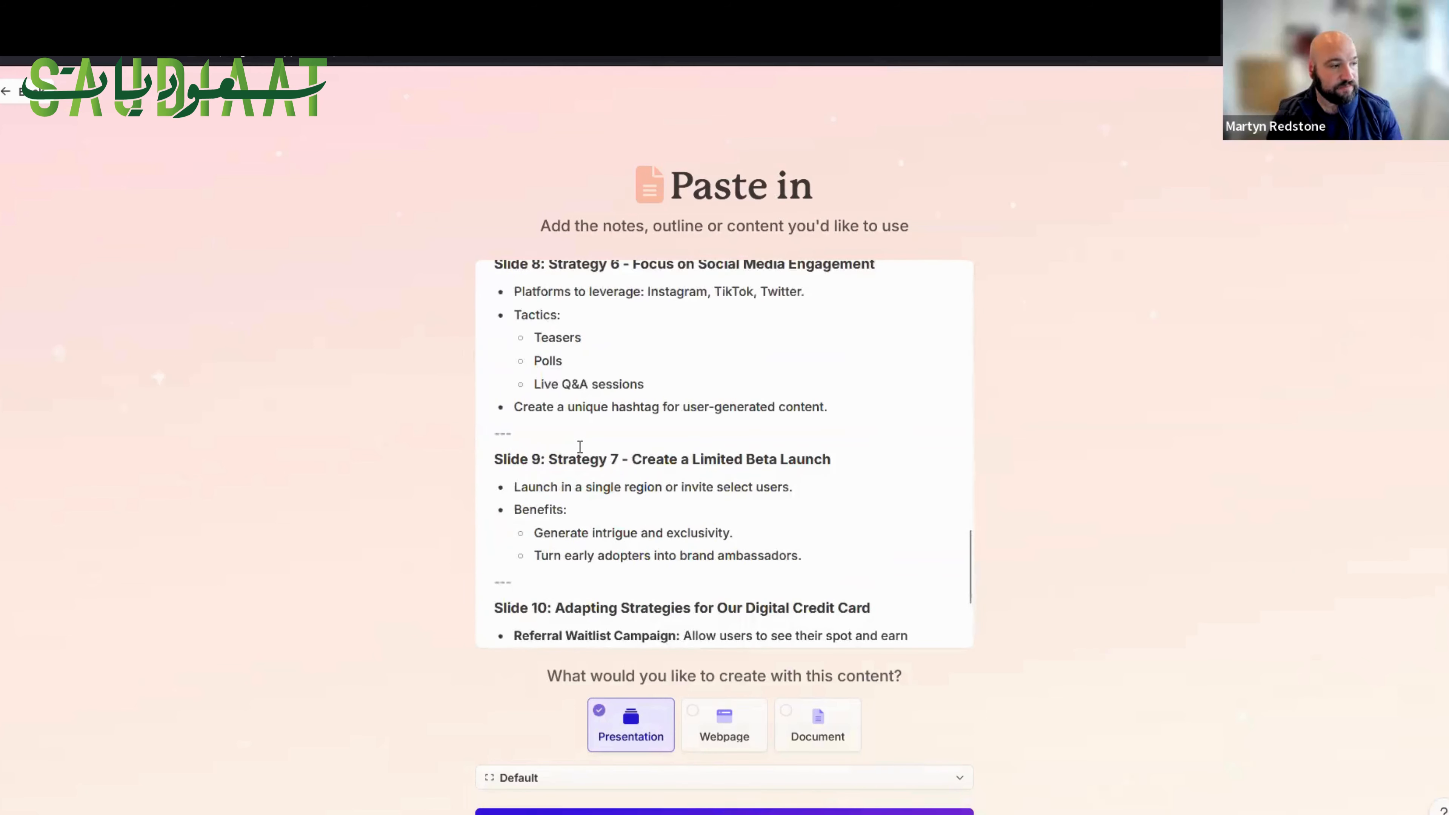
scroll(427, 442, "down", 2)
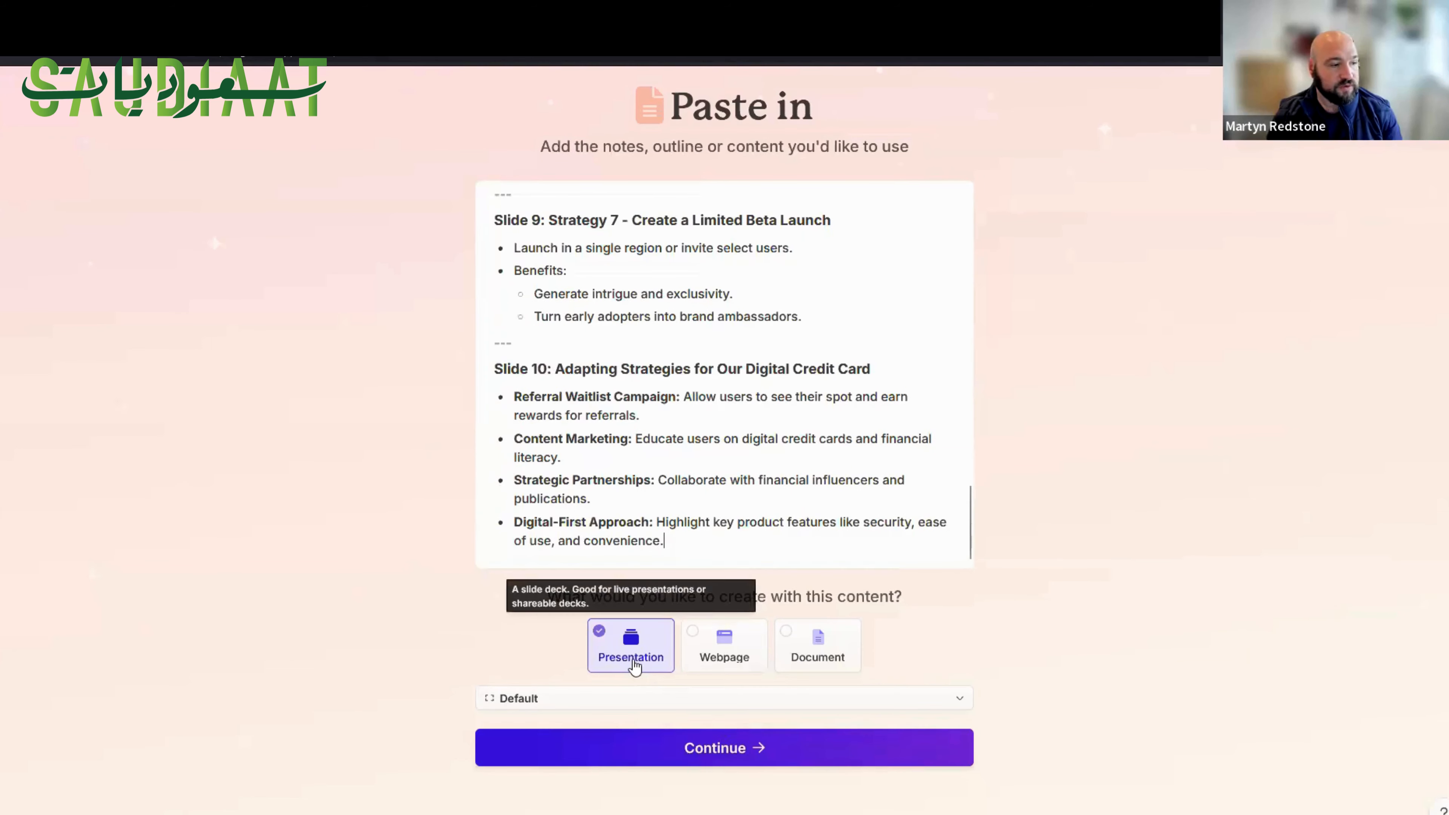
left_click(628, 703)
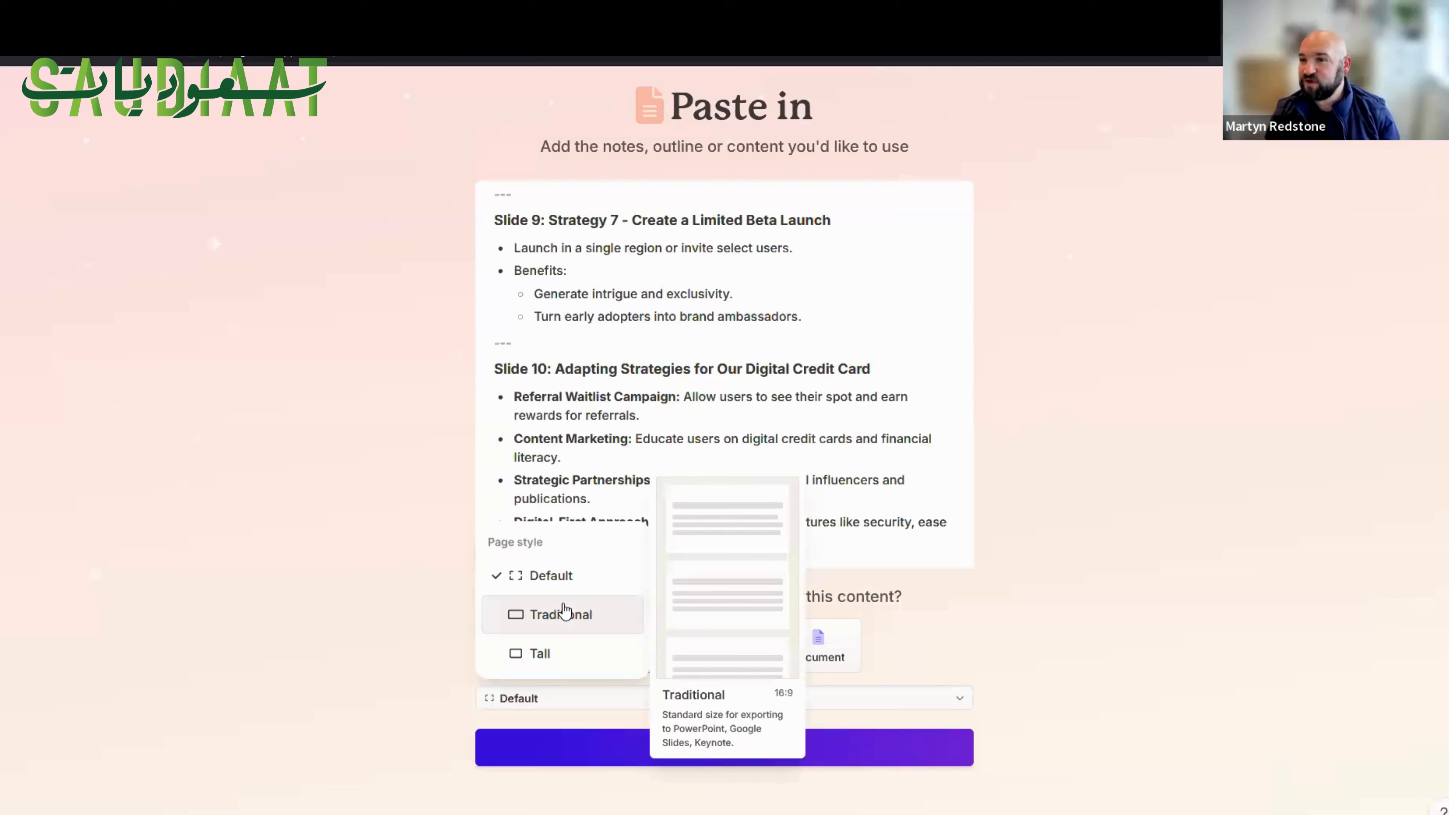
left_click(564, 617)
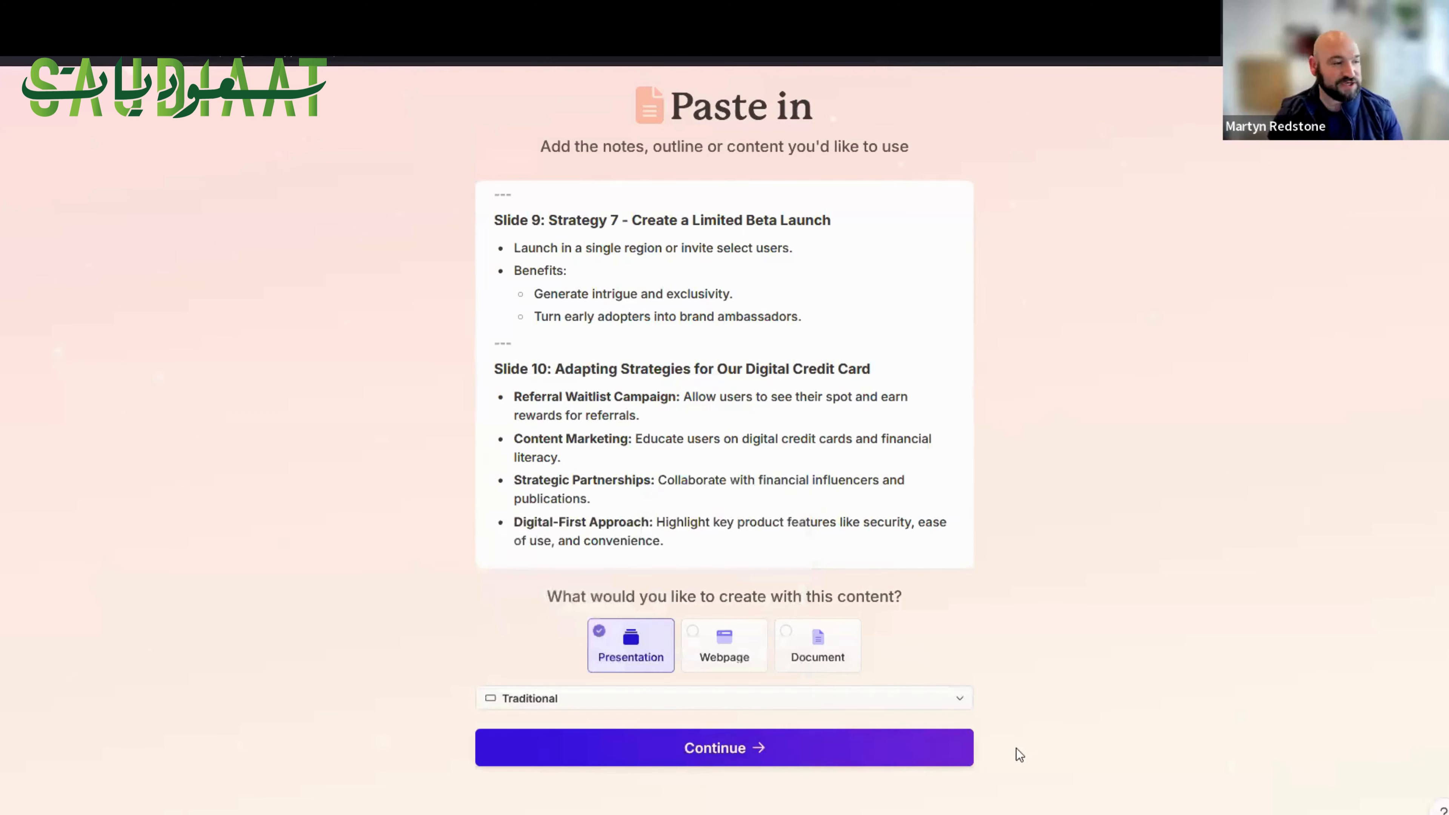
left_click(740, 749)
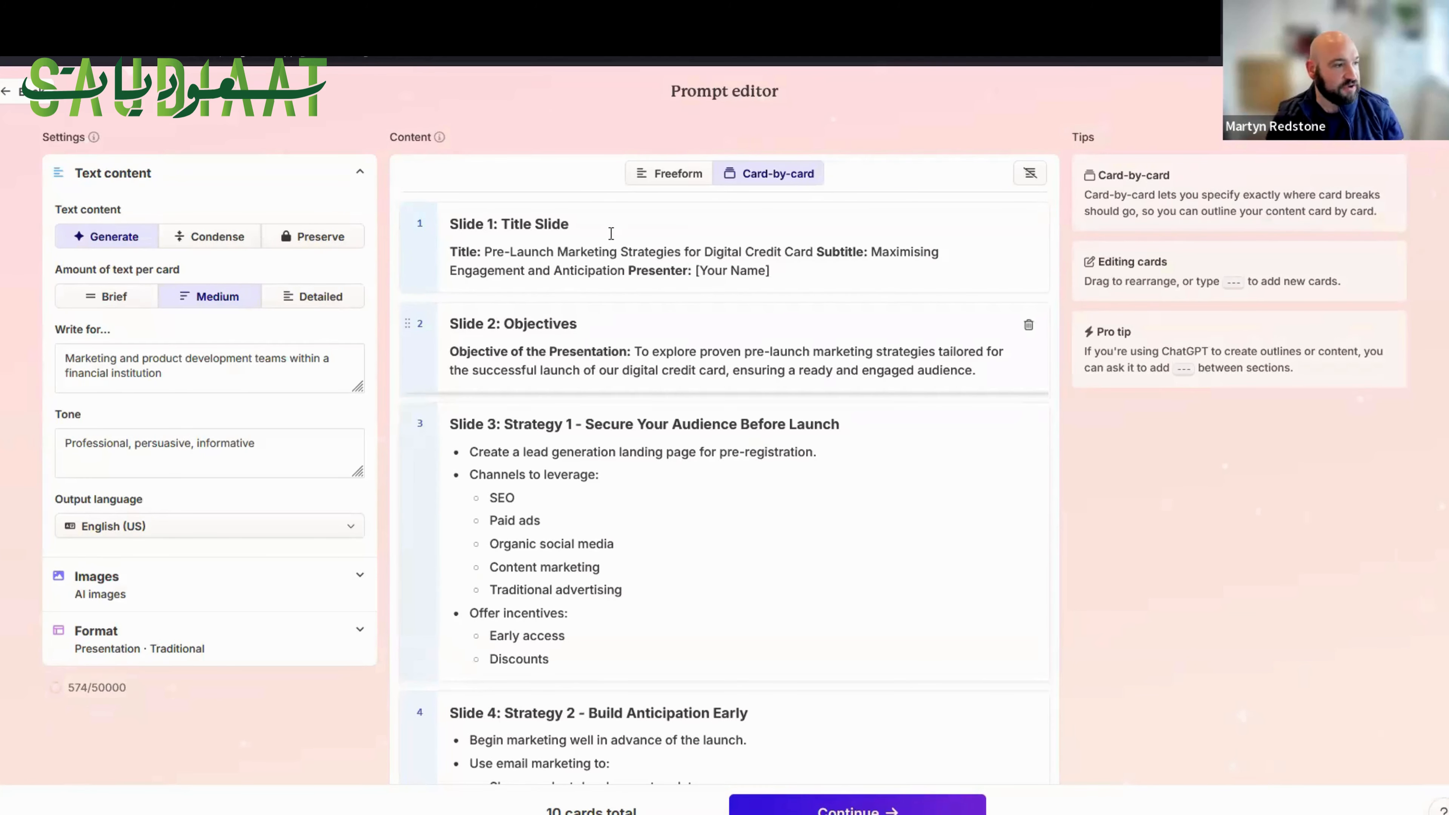
Look through the outline cards and set the amount of text per card to Detailed.
scroll(622, 245, "down", 3)
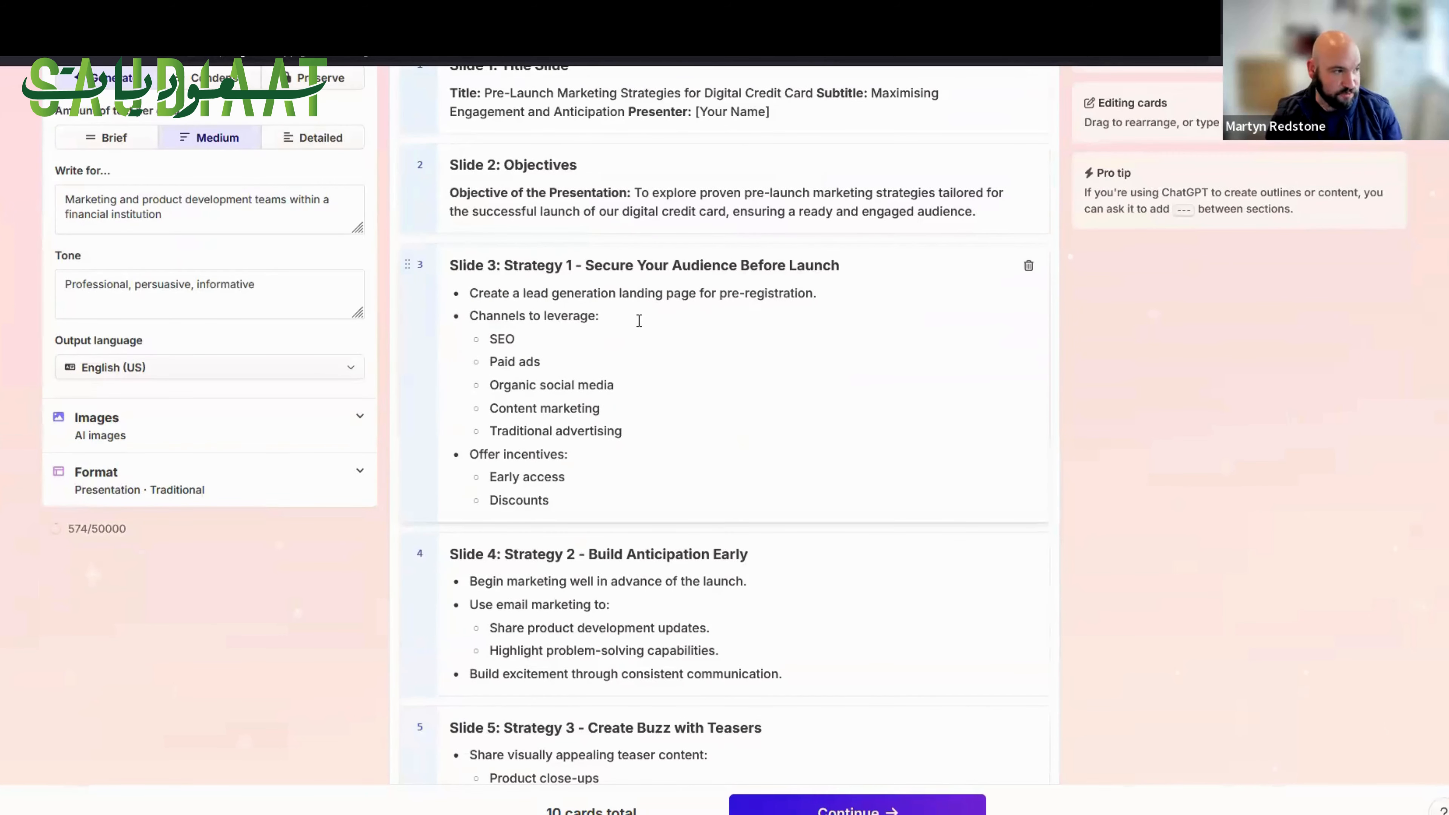
scroll(639, 321, "down", 15)
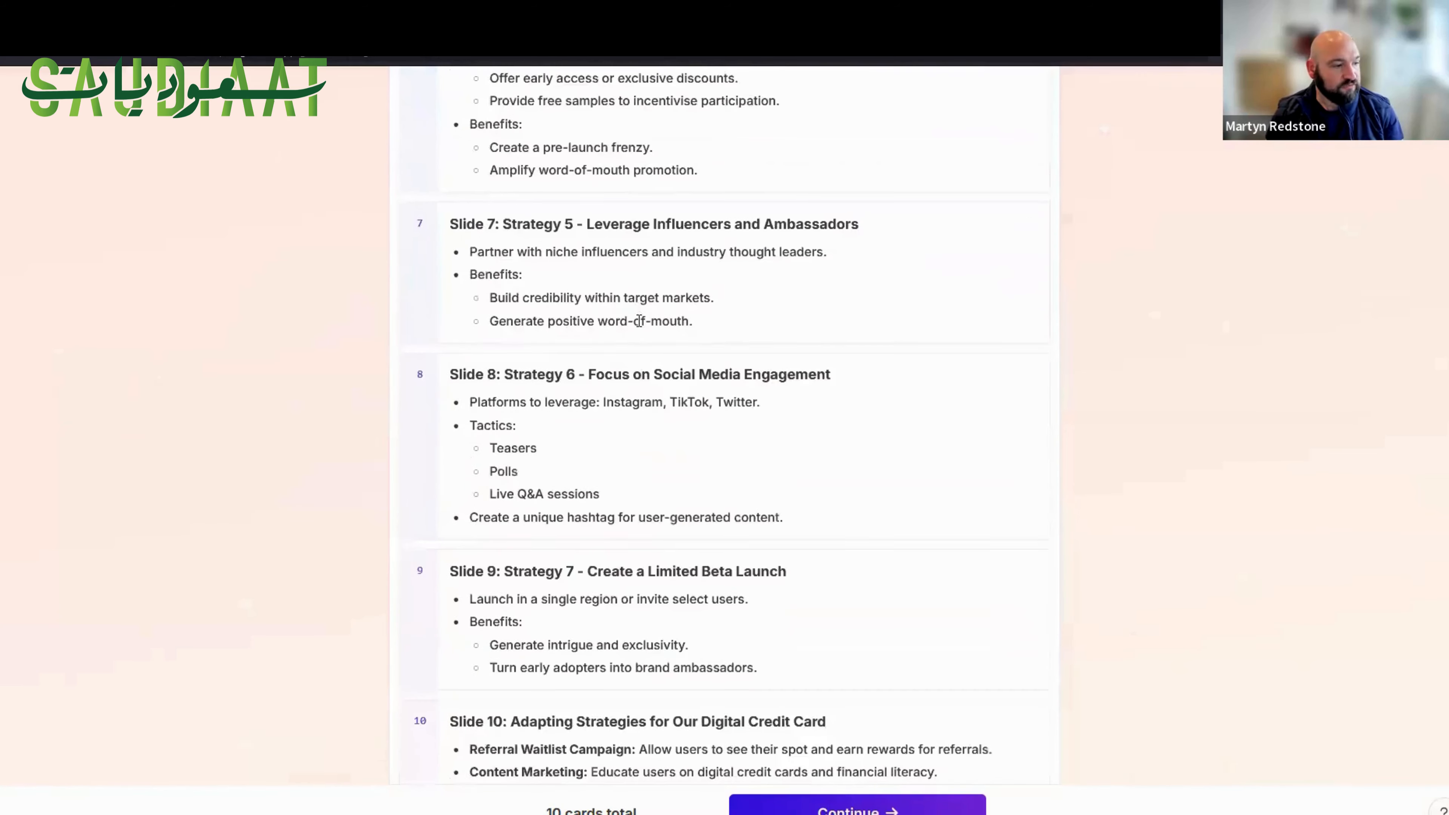
scroll(639, 321, "down", 5)
scroll(639, 320, "up", 7)
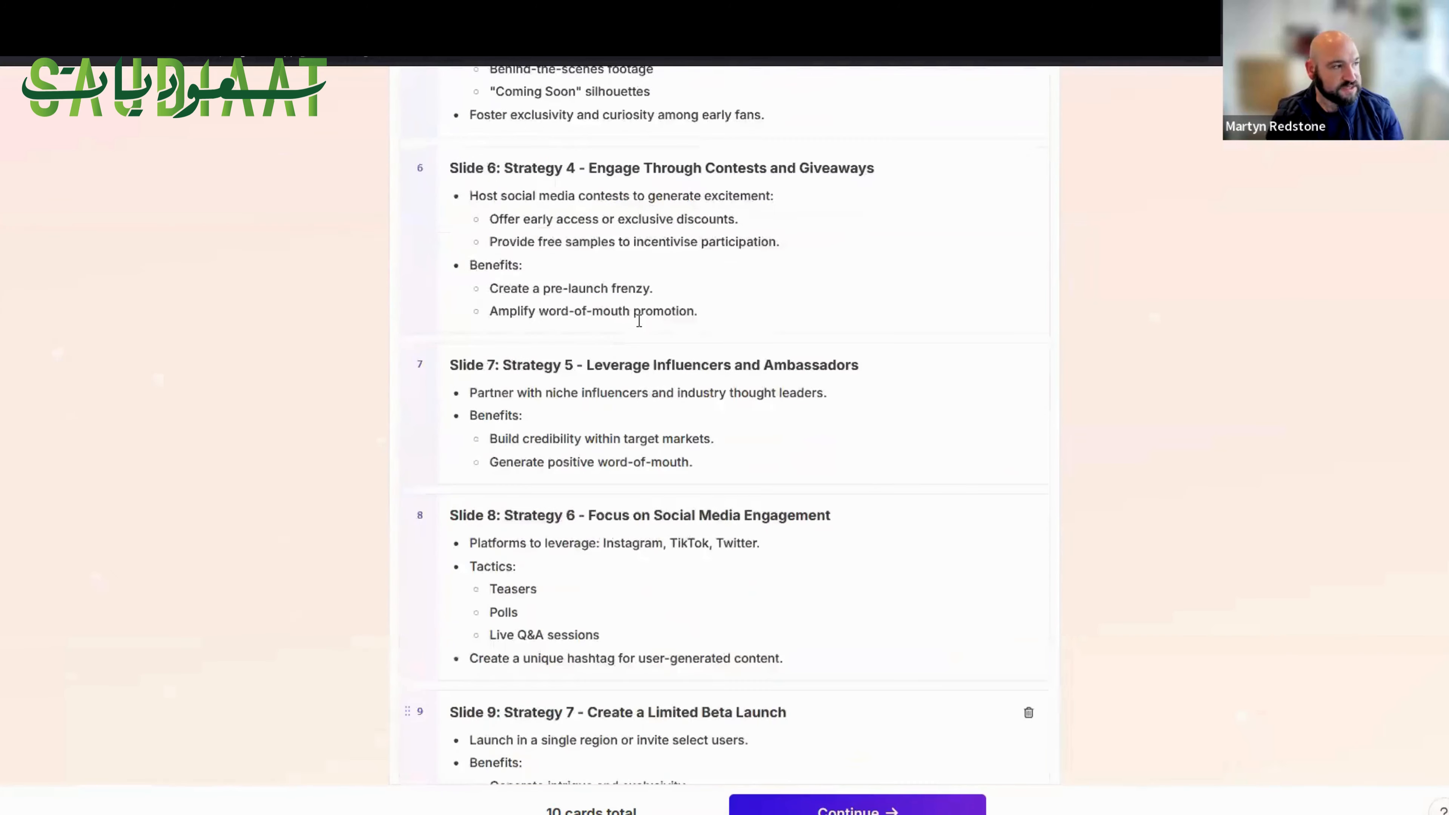
scroll(639, 321, "up", 15)
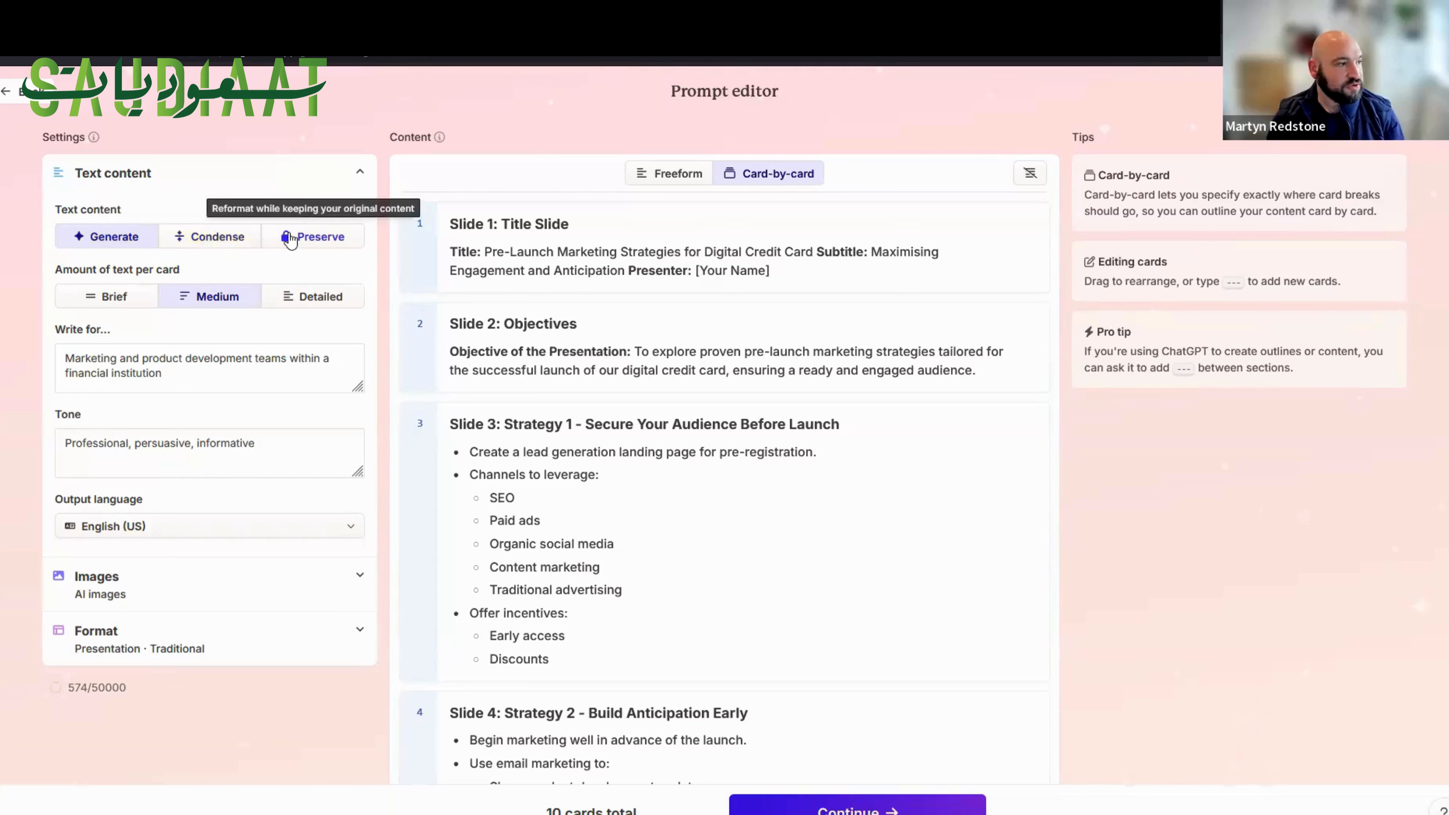
left_click(292, 303)
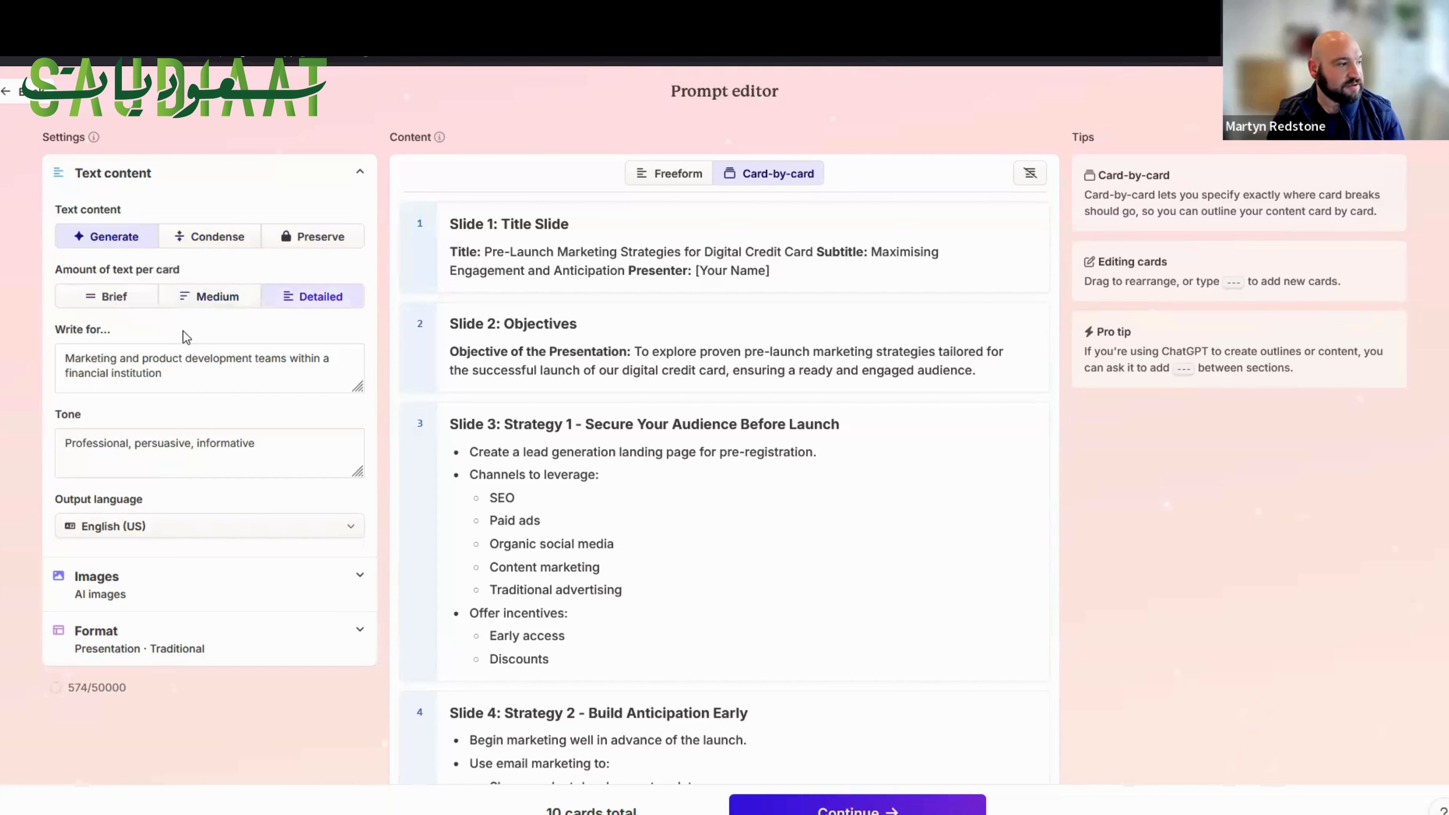
Examine the target audience, tone, AI image model choices and format settings for the presentation.
left_click_drag(64, 360, 159, 376)
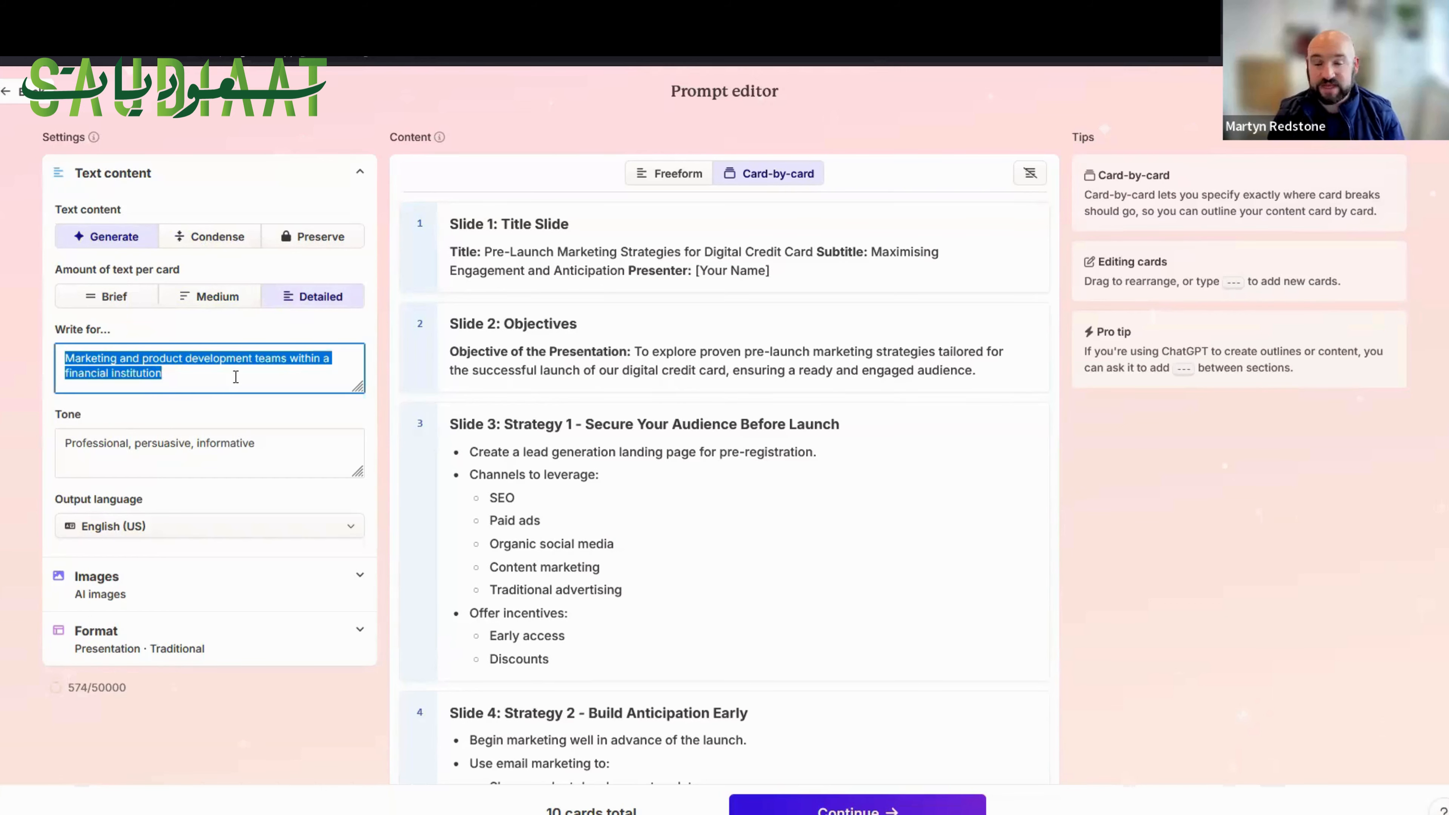
scroll(198, 334, "down", 3)
left_click(179, 291)
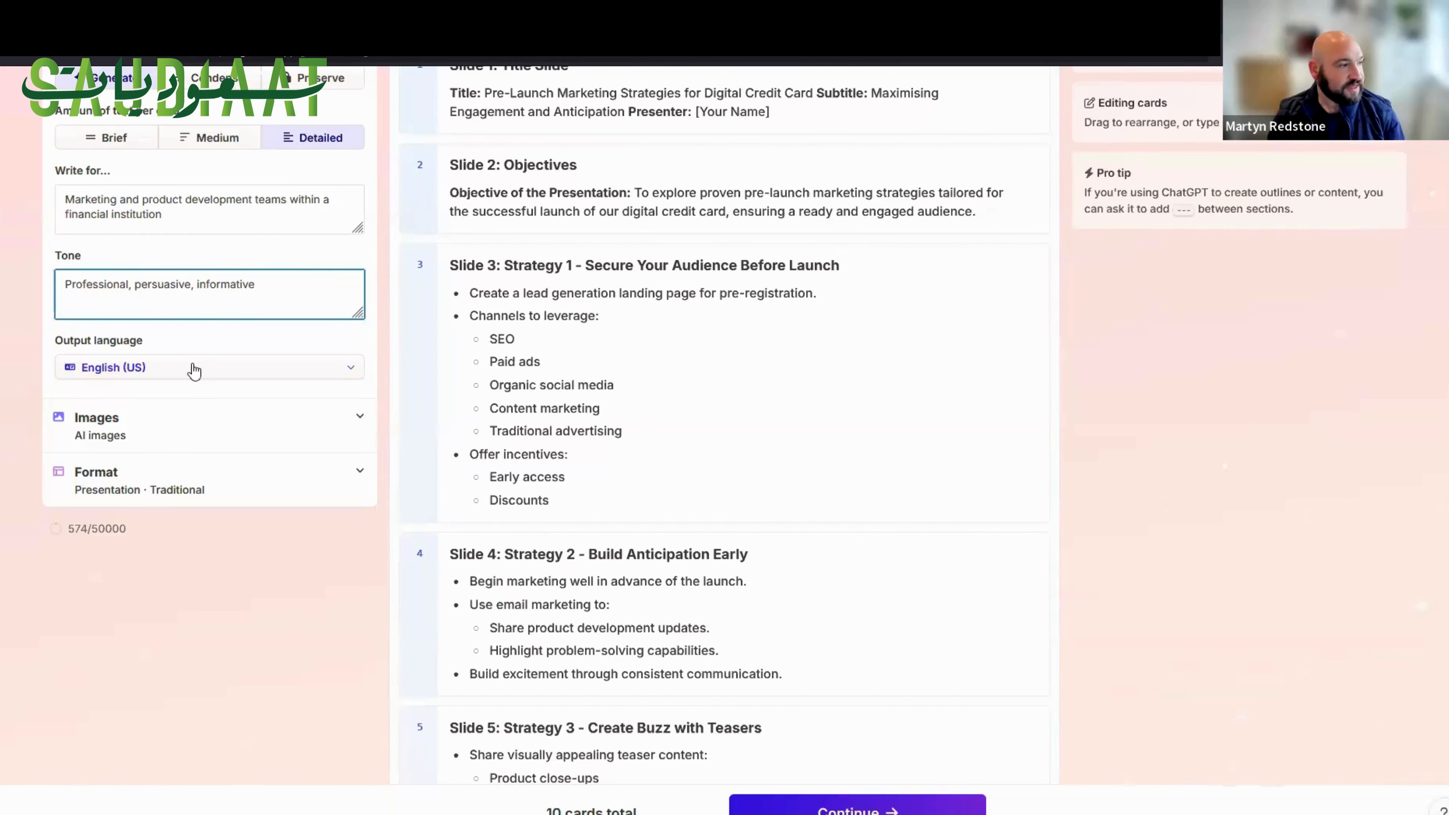
left_click(332, 425)
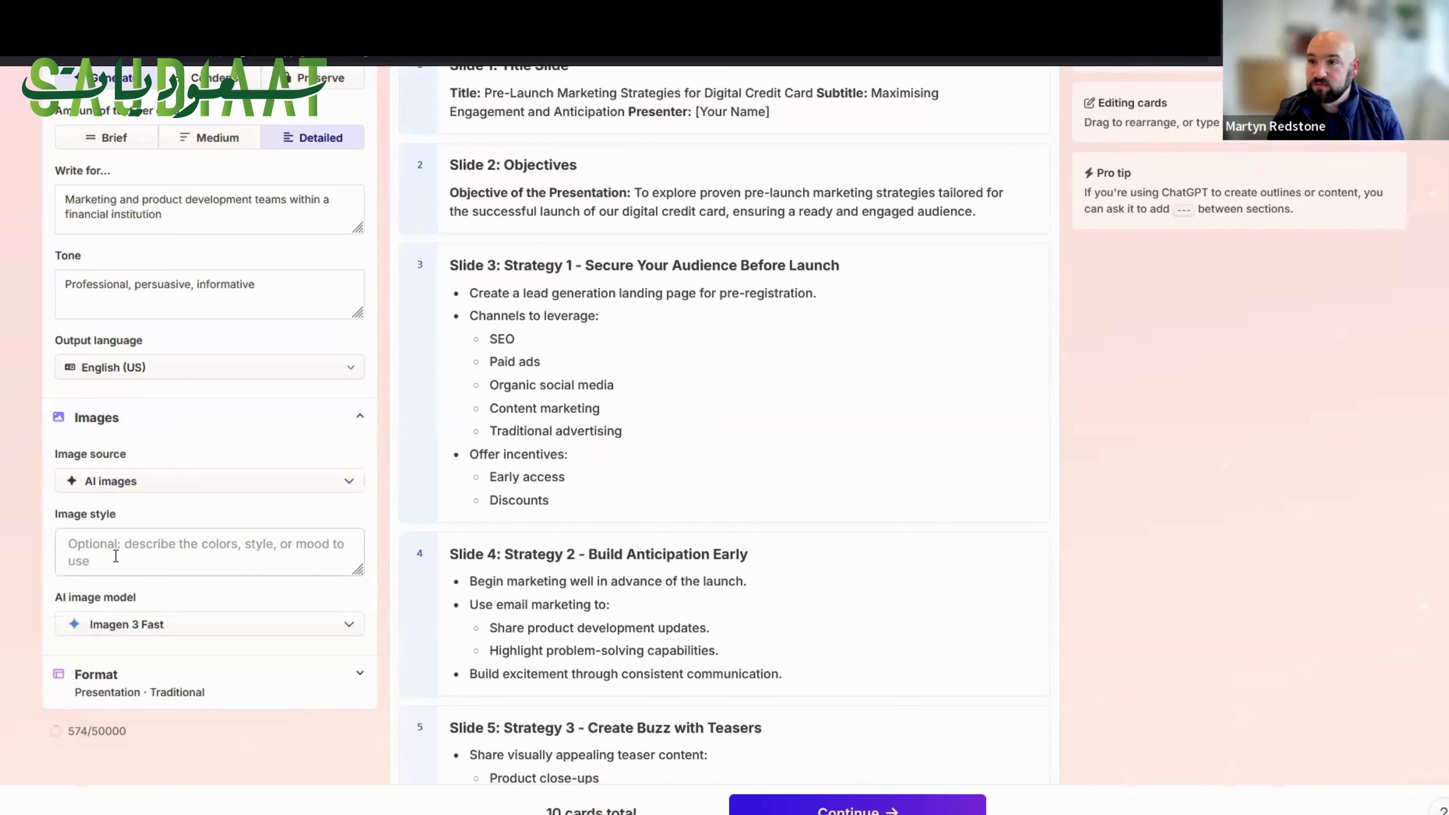
left_click(126, 626)
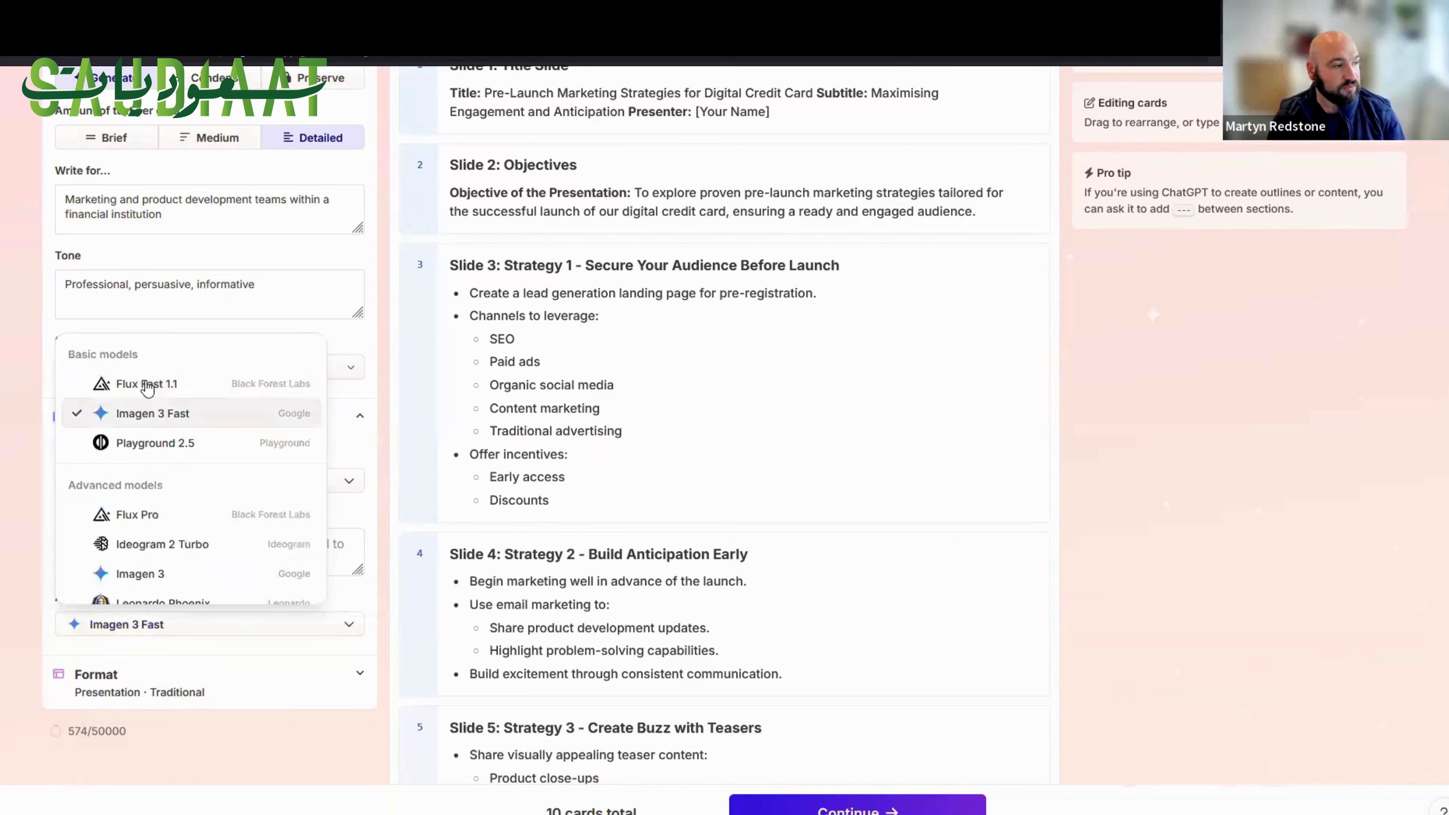
mouse_move(151, 388)
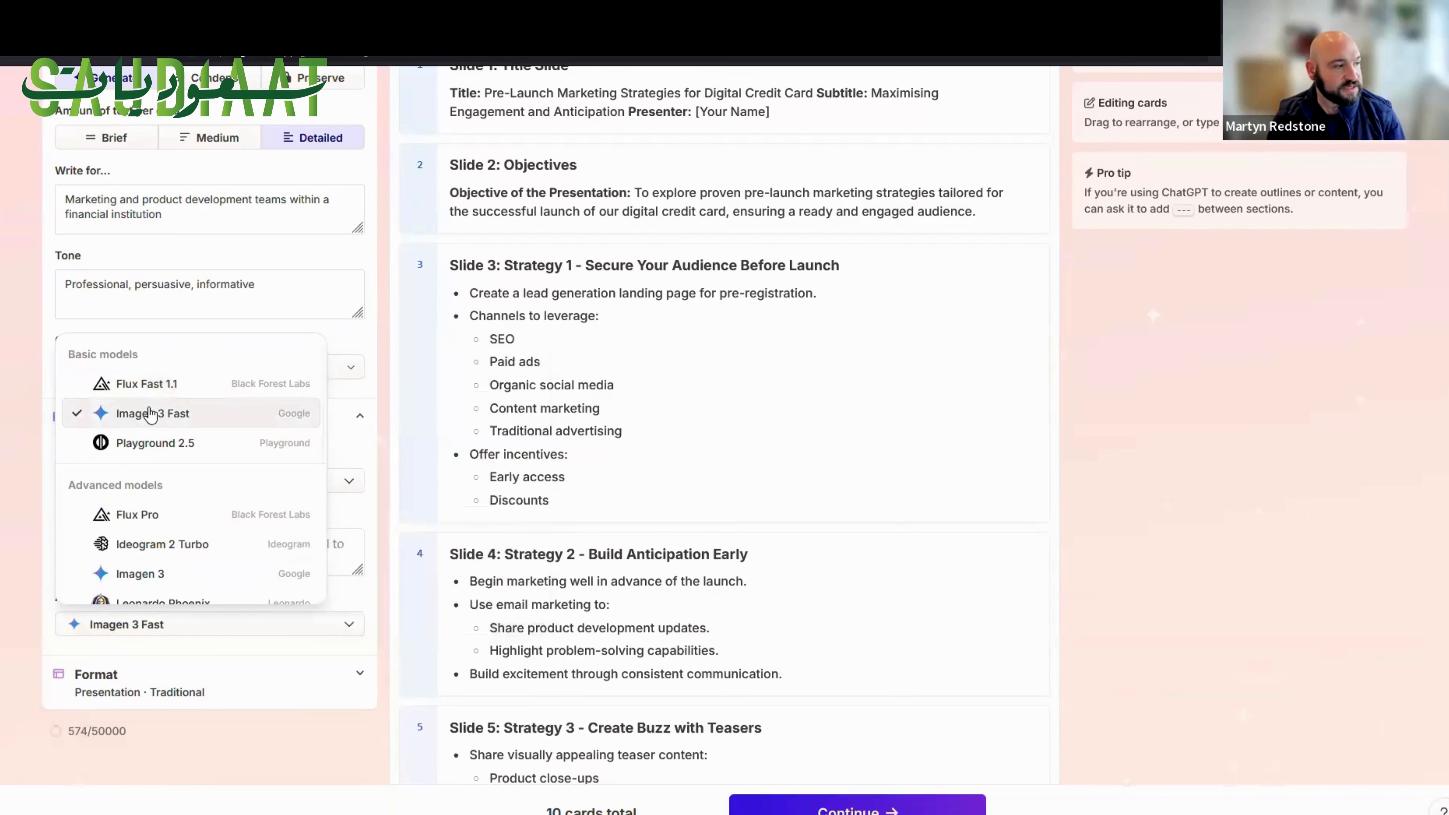
mouse_move(163, 417)
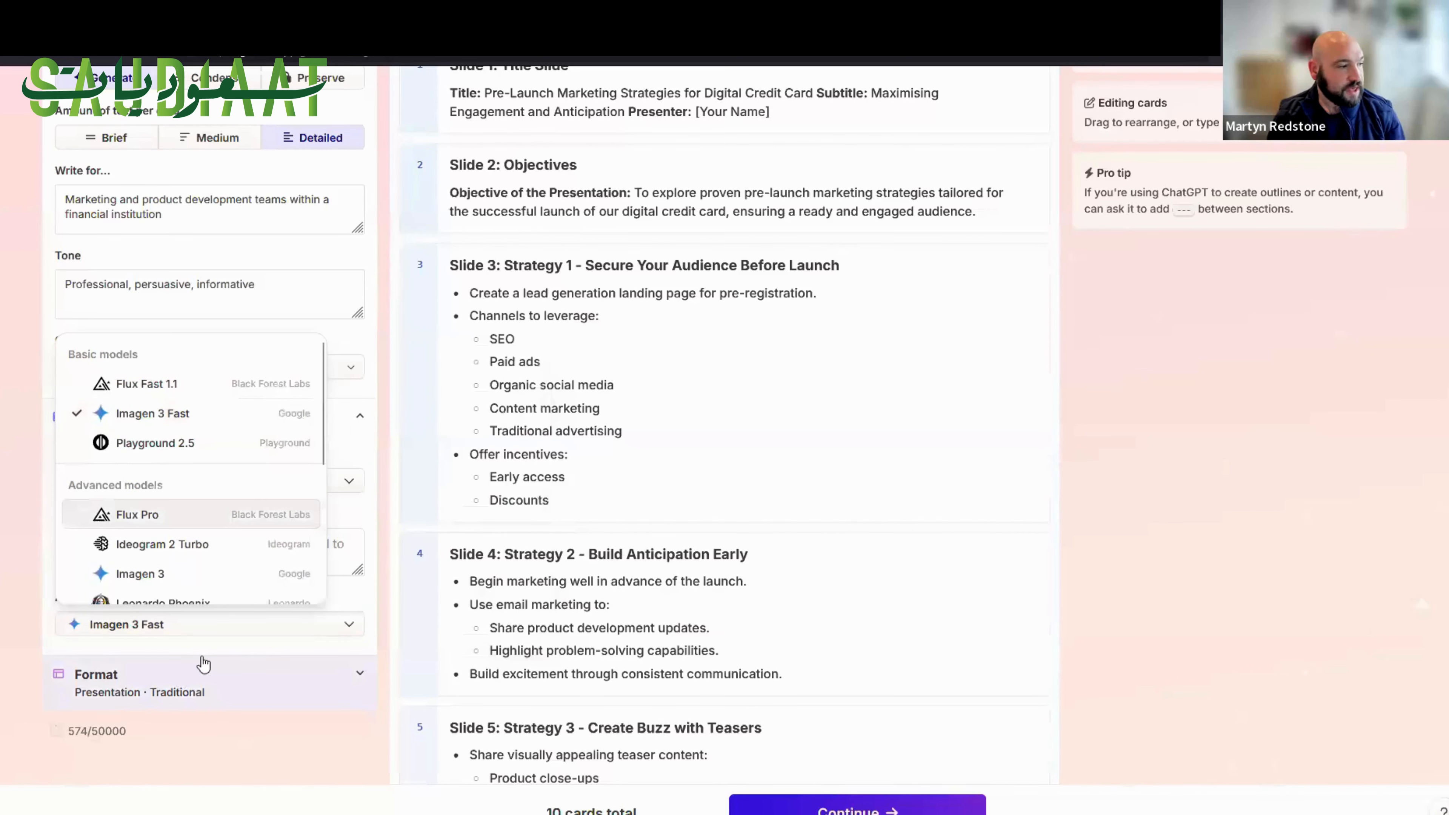
left_click(172, 679)
left_click(190, 680)
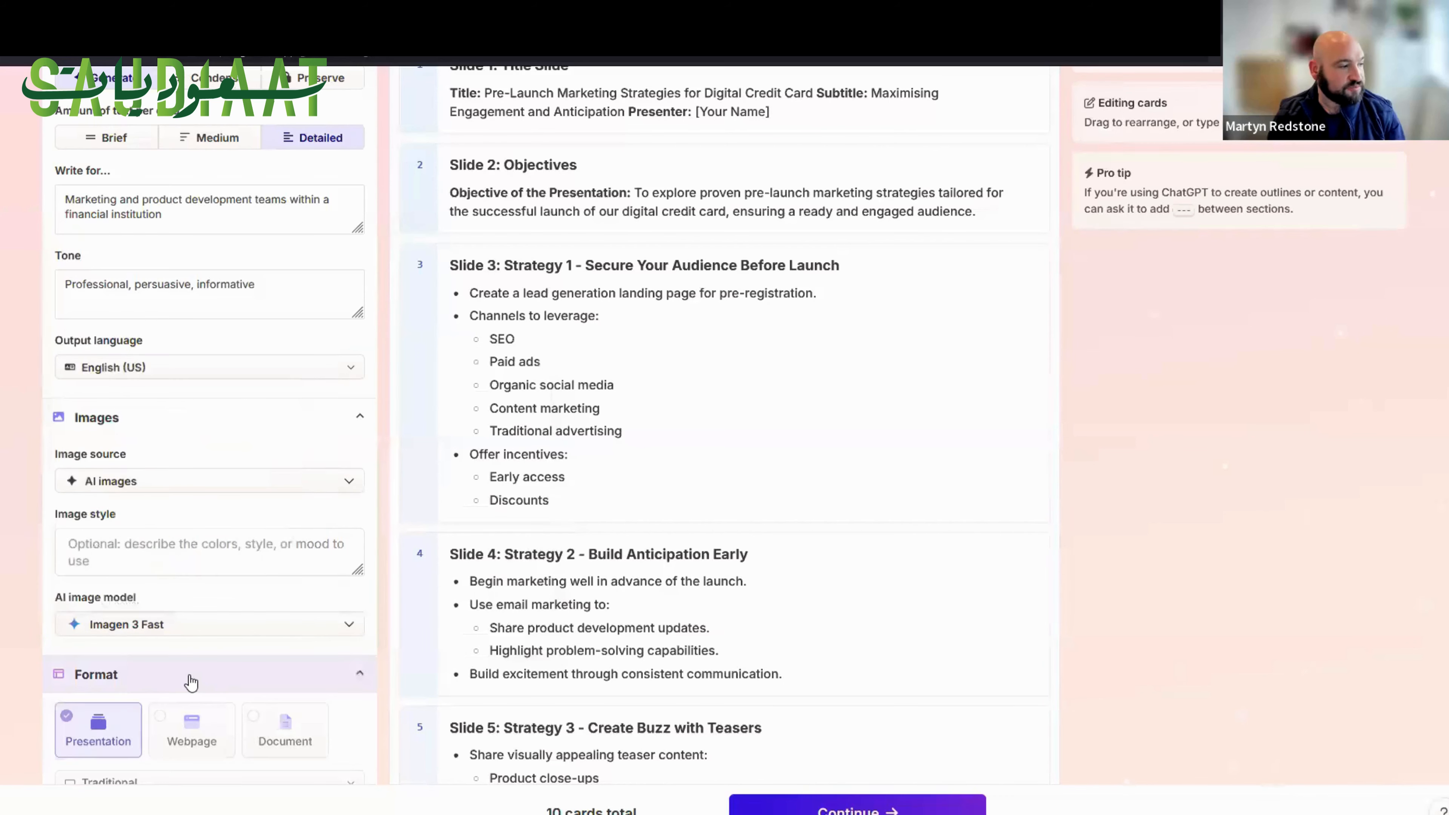
scroll(194, 676, "down", 5)
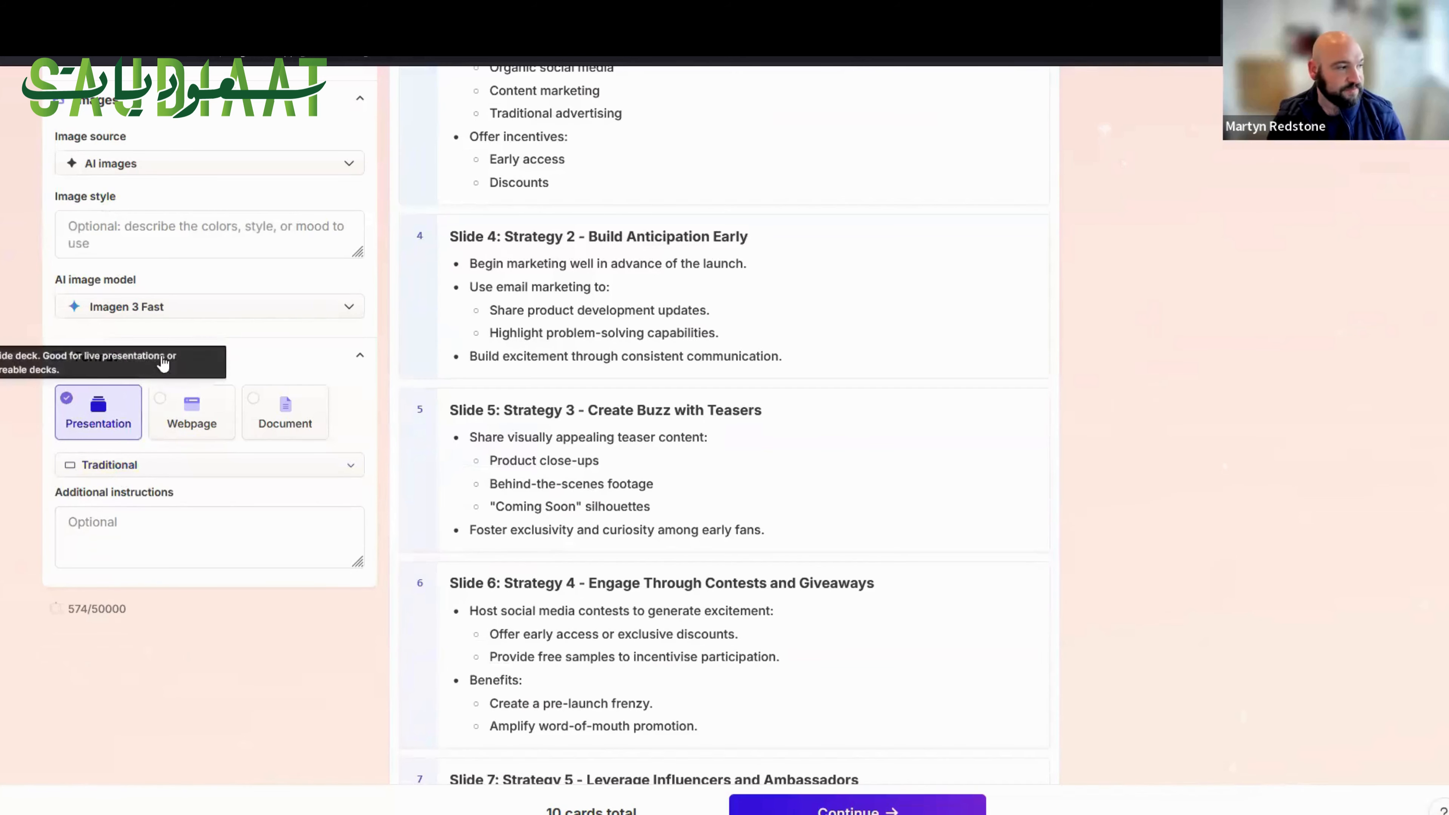
left_click(236, 358)
scroll(580, 529, "down", 1)
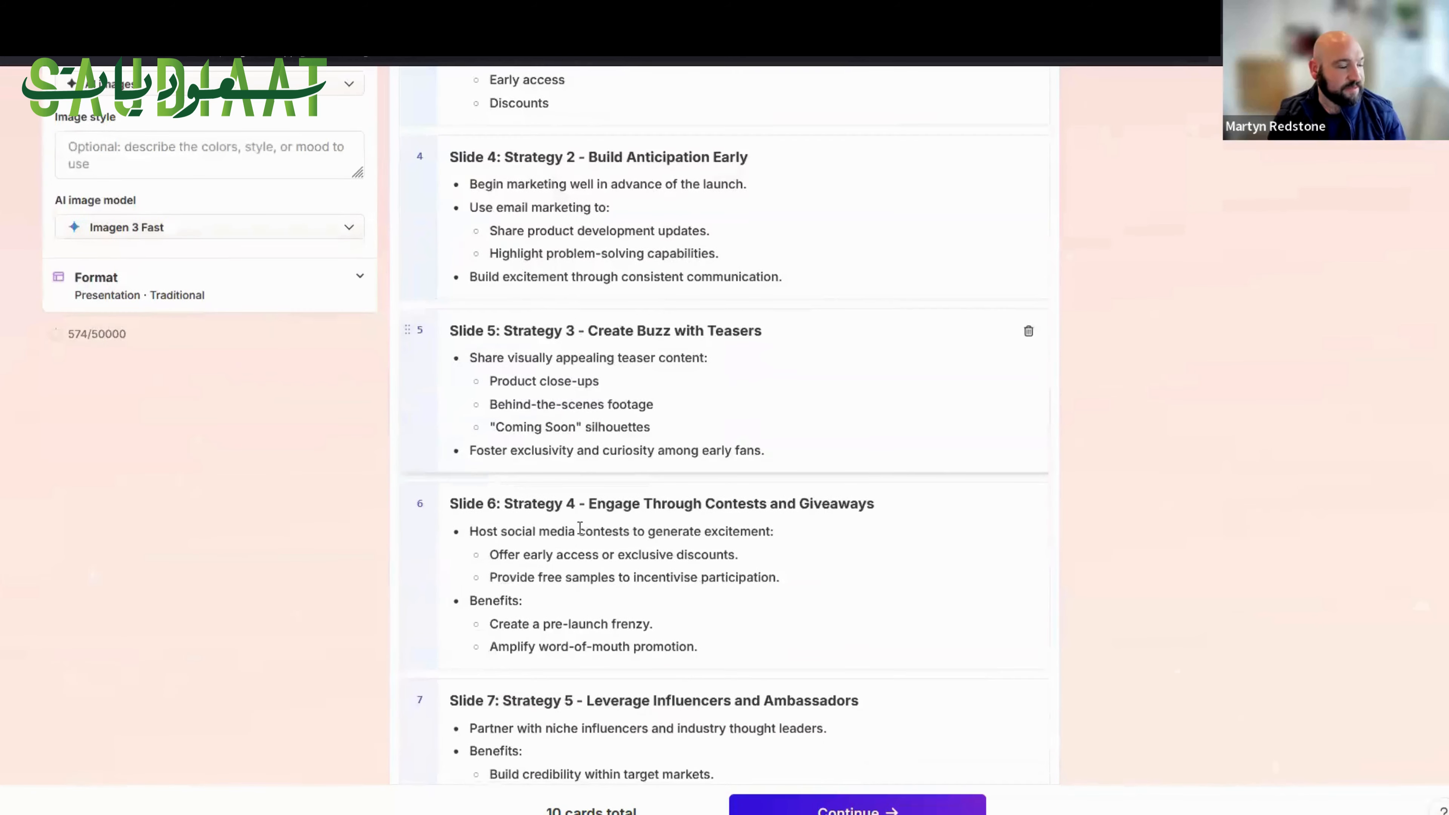
scroll(989, 457, "up", 10)
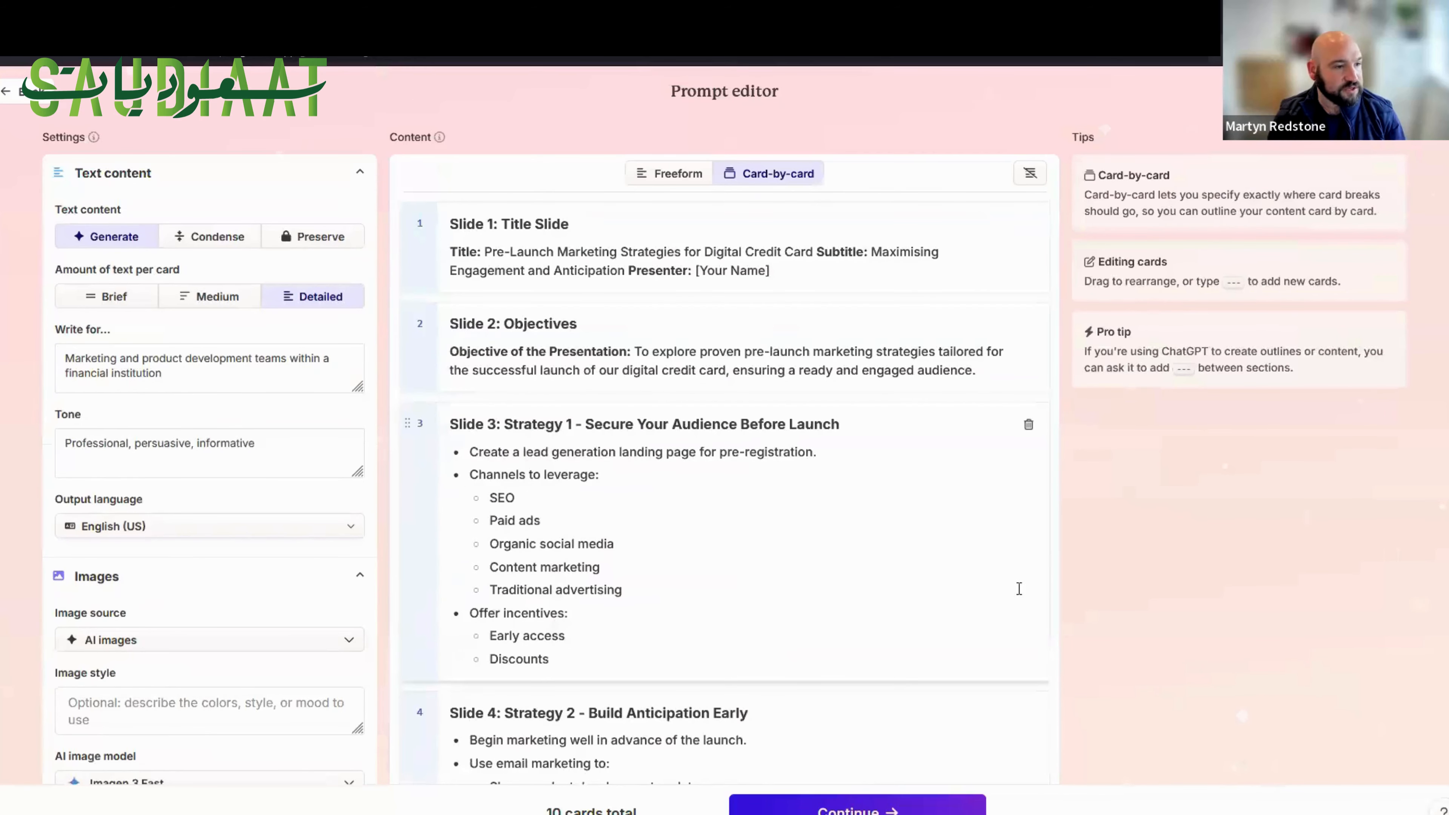
Continue to the theme selection, choose the Basic Light theme and generate the presentation.
left_click(867, 809)
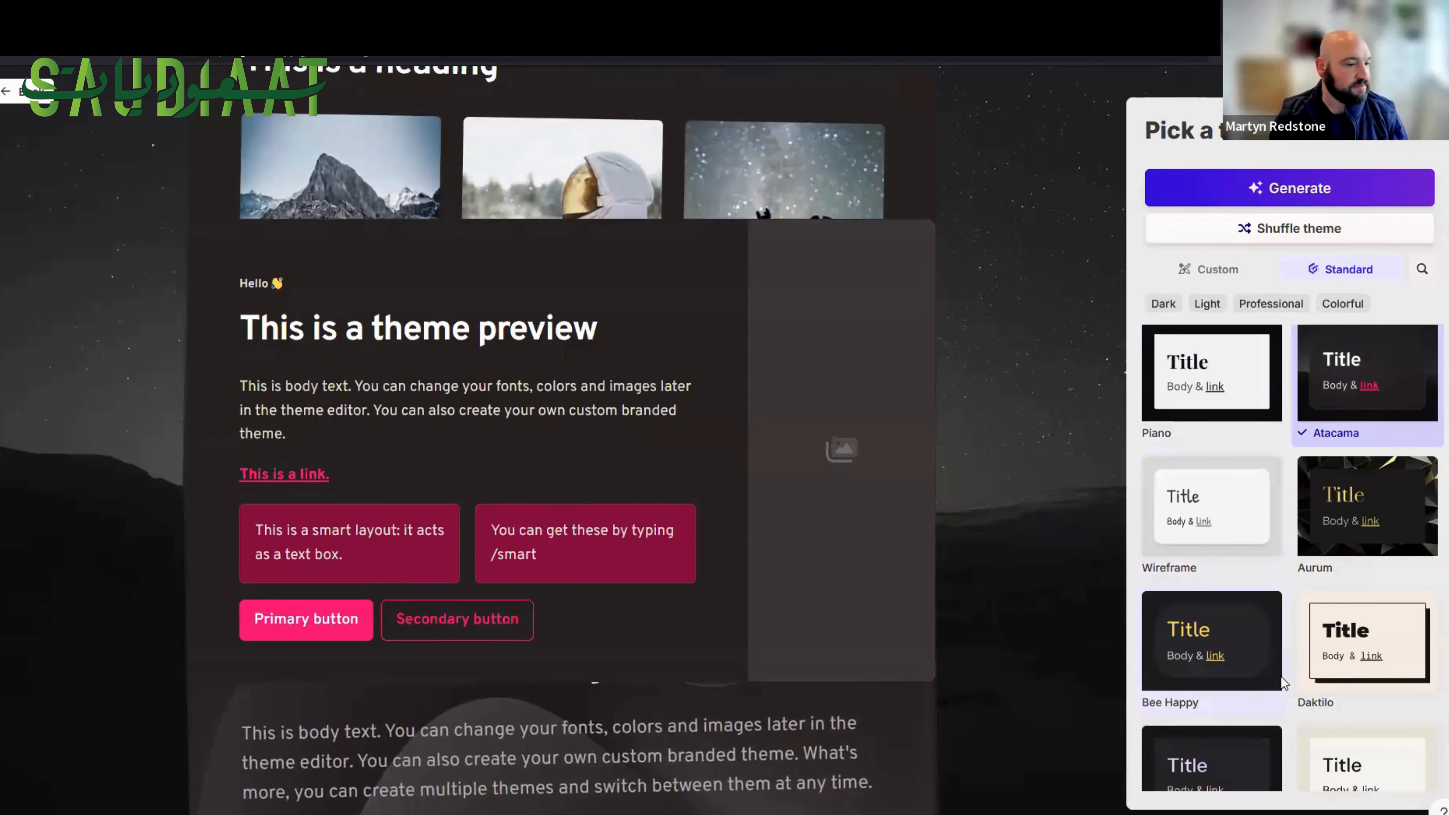
scroll(1280, 676, "down", 5)
scroll(1281, 684, "down", 2)
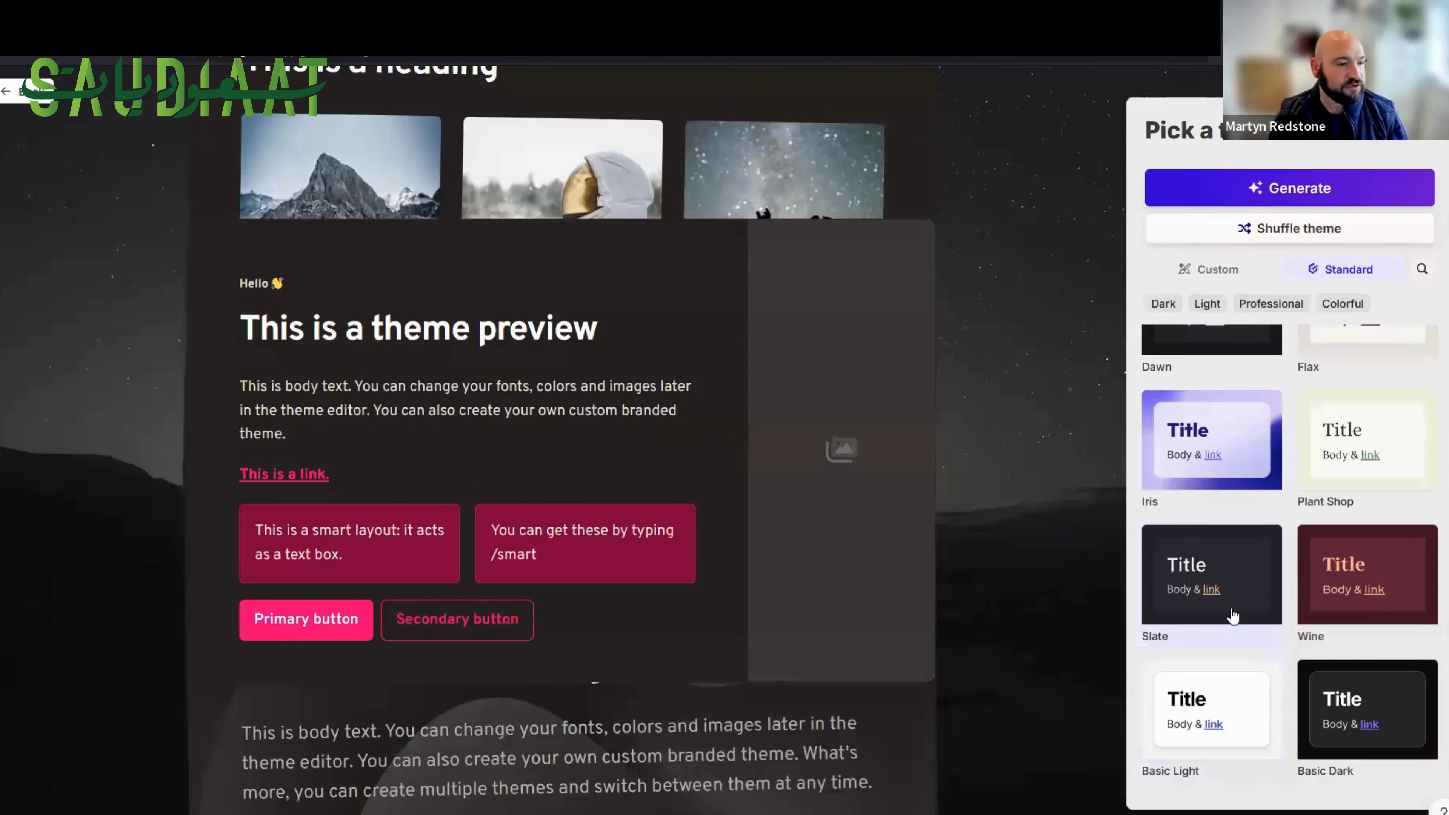
left_click(1232, 708)
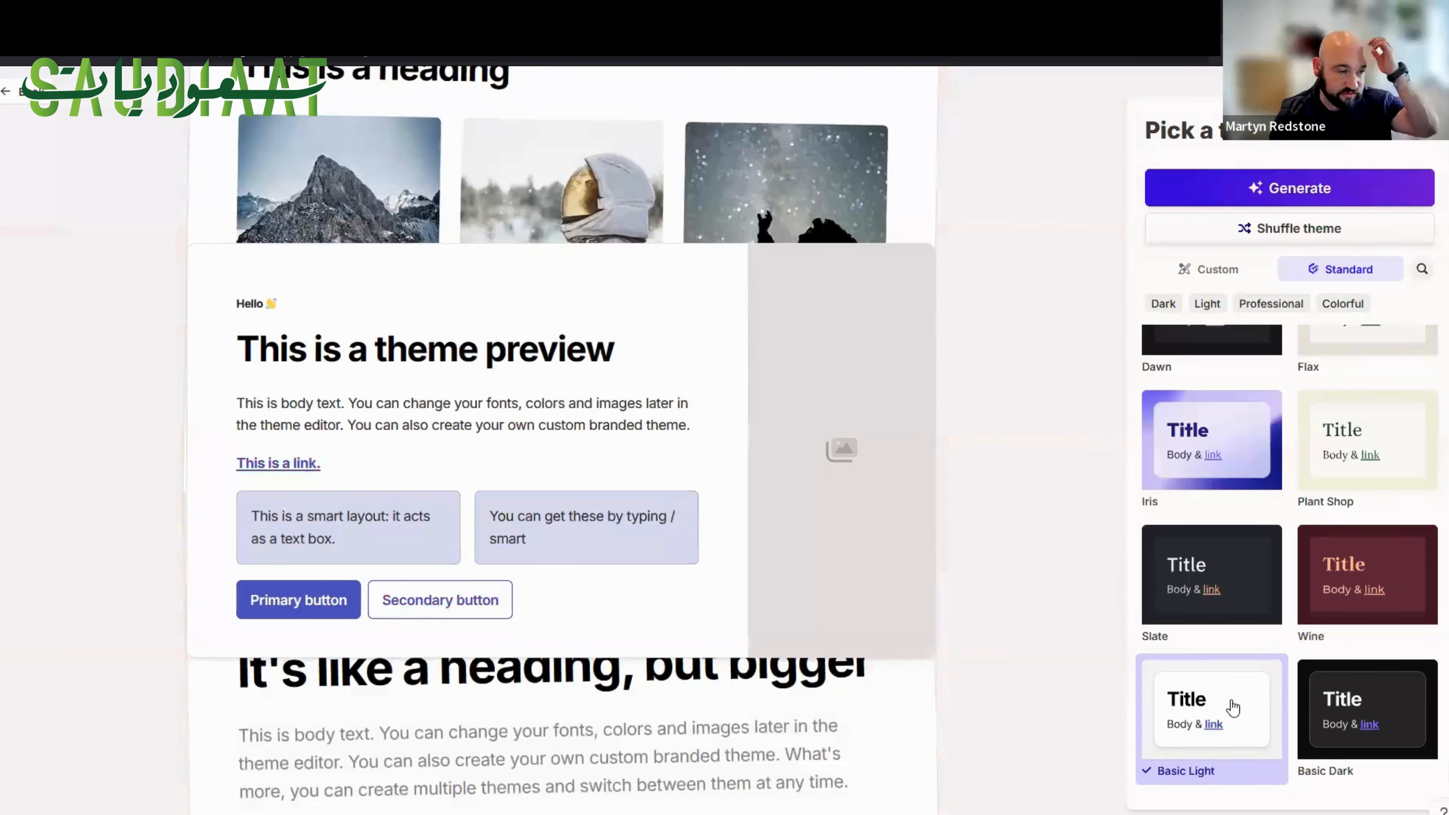
left_click(1280, 192)
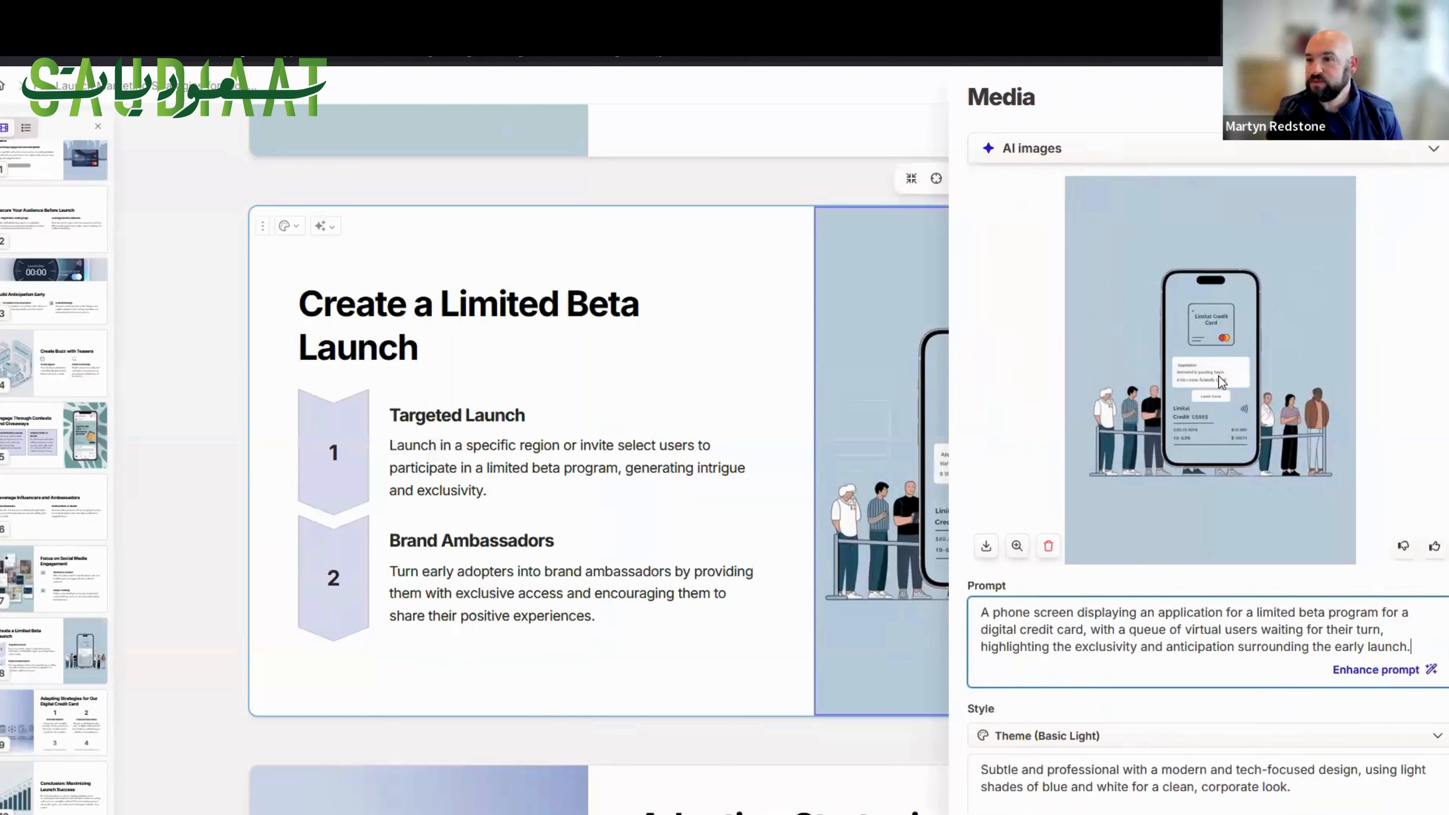
Examine the available media sources and the AI prompt behind the image on the Create a Limited Beta Launch card.
left_click(1112, 151)
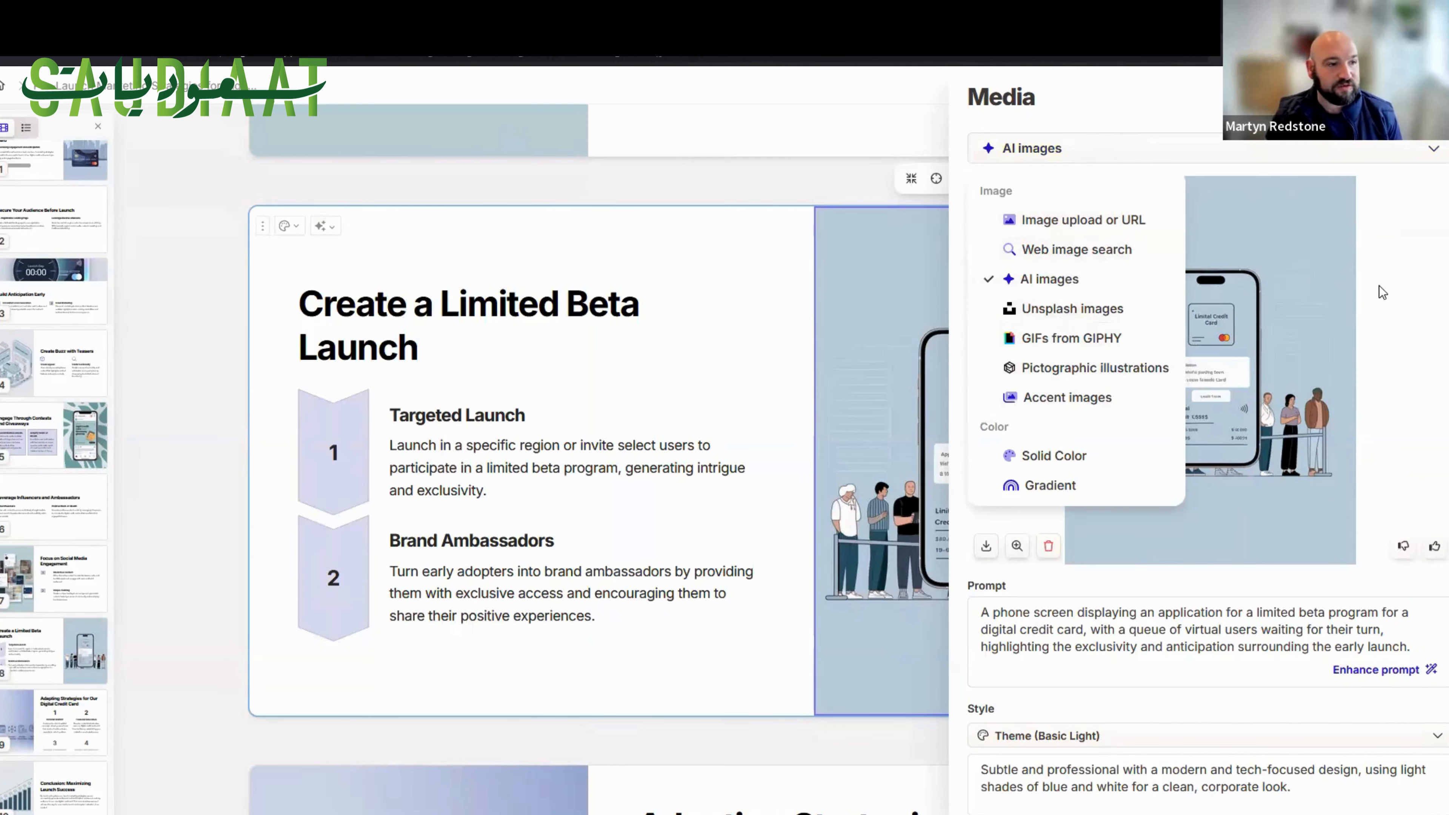
left_click(1339, 339)
scroll(1139, 508, "down", 5)
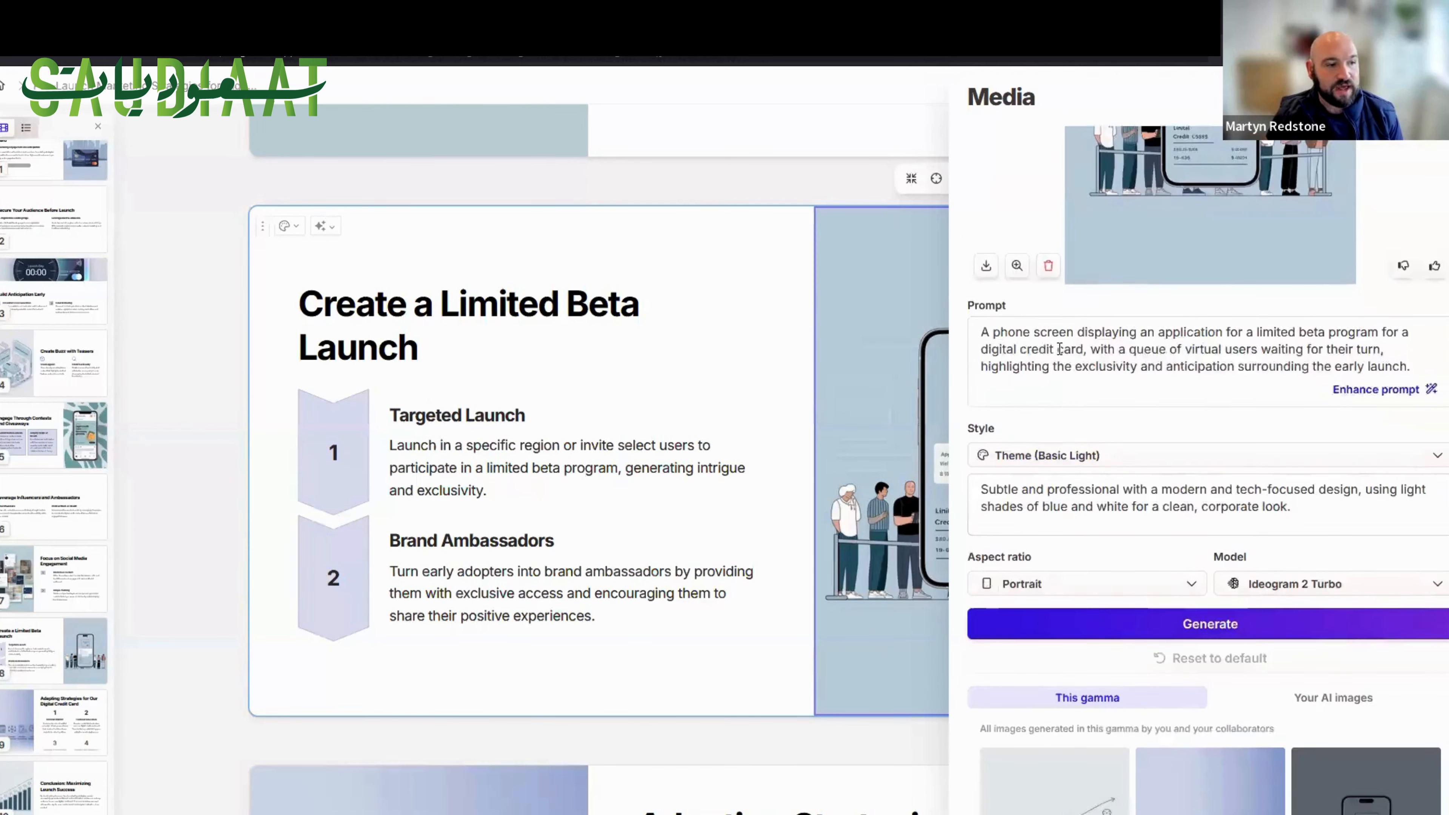
left_click_drag(980, 331, 1412, 365)
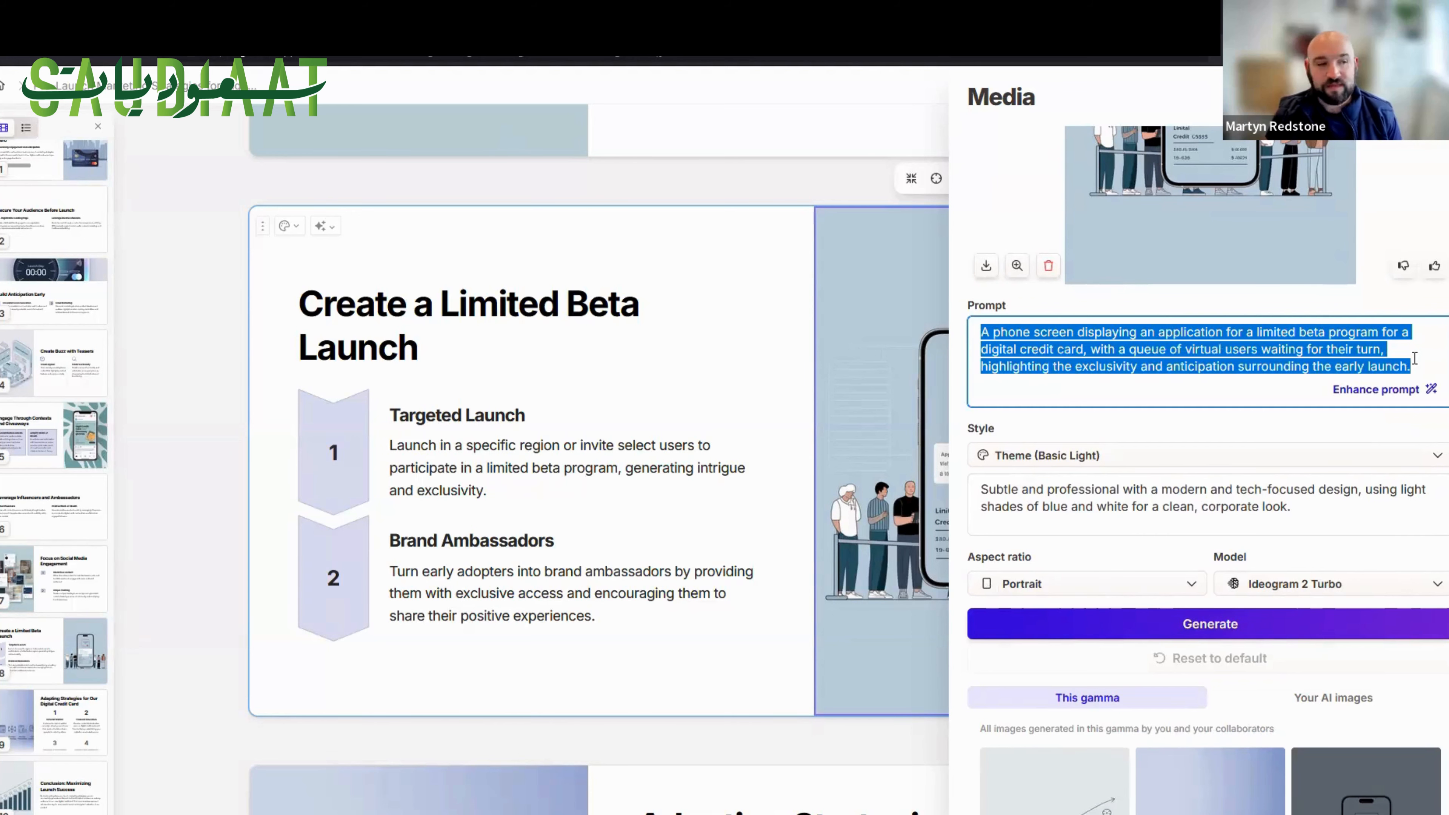
left_click(1106, 365)
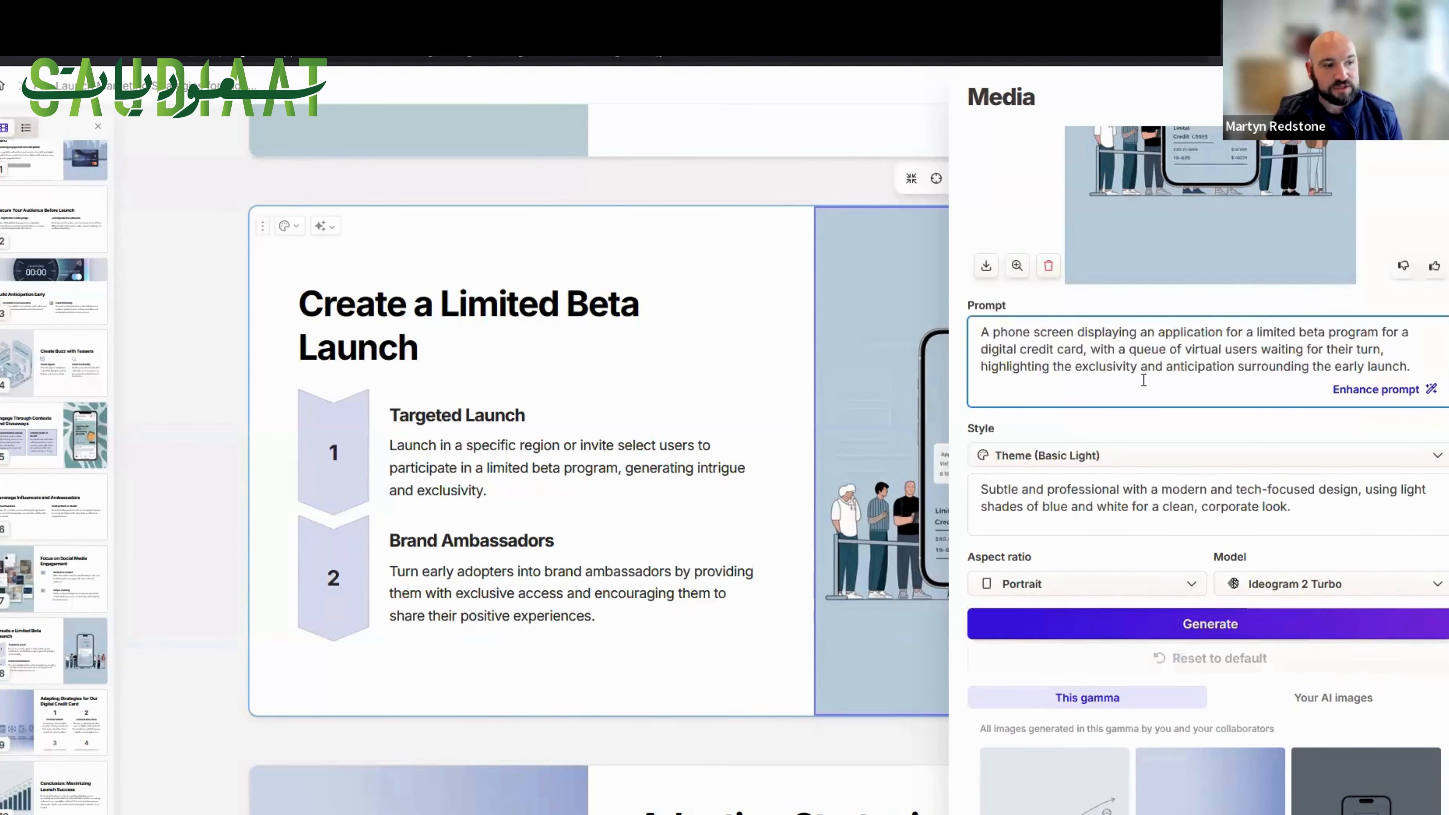
scroll(1143, 379, "up", 4)
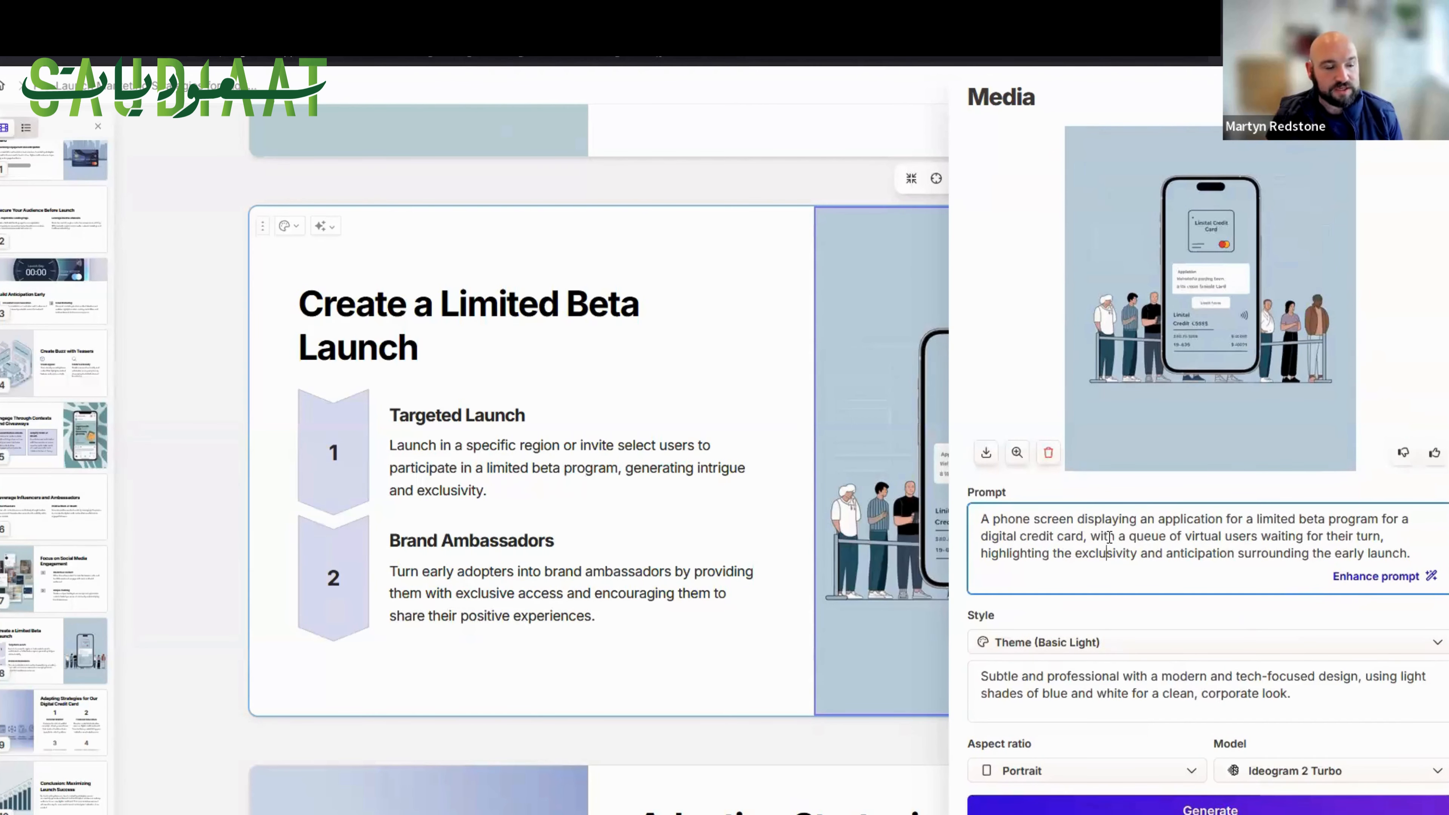
Replace "Subtle and" at the start of the image's style description with "Industrial setting".
scroll(1185, 551, "down", 4)
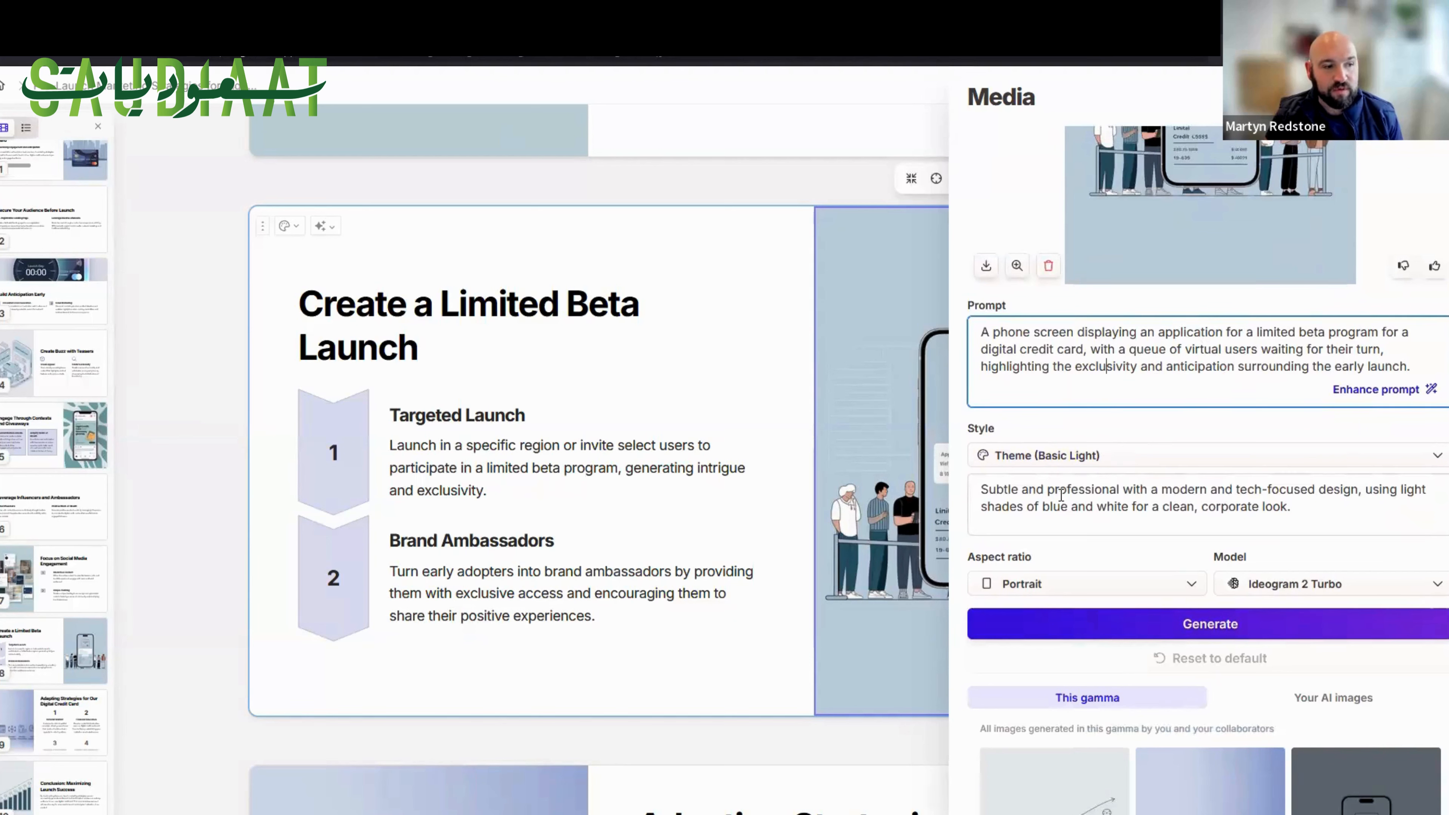
left_click(979, 489)
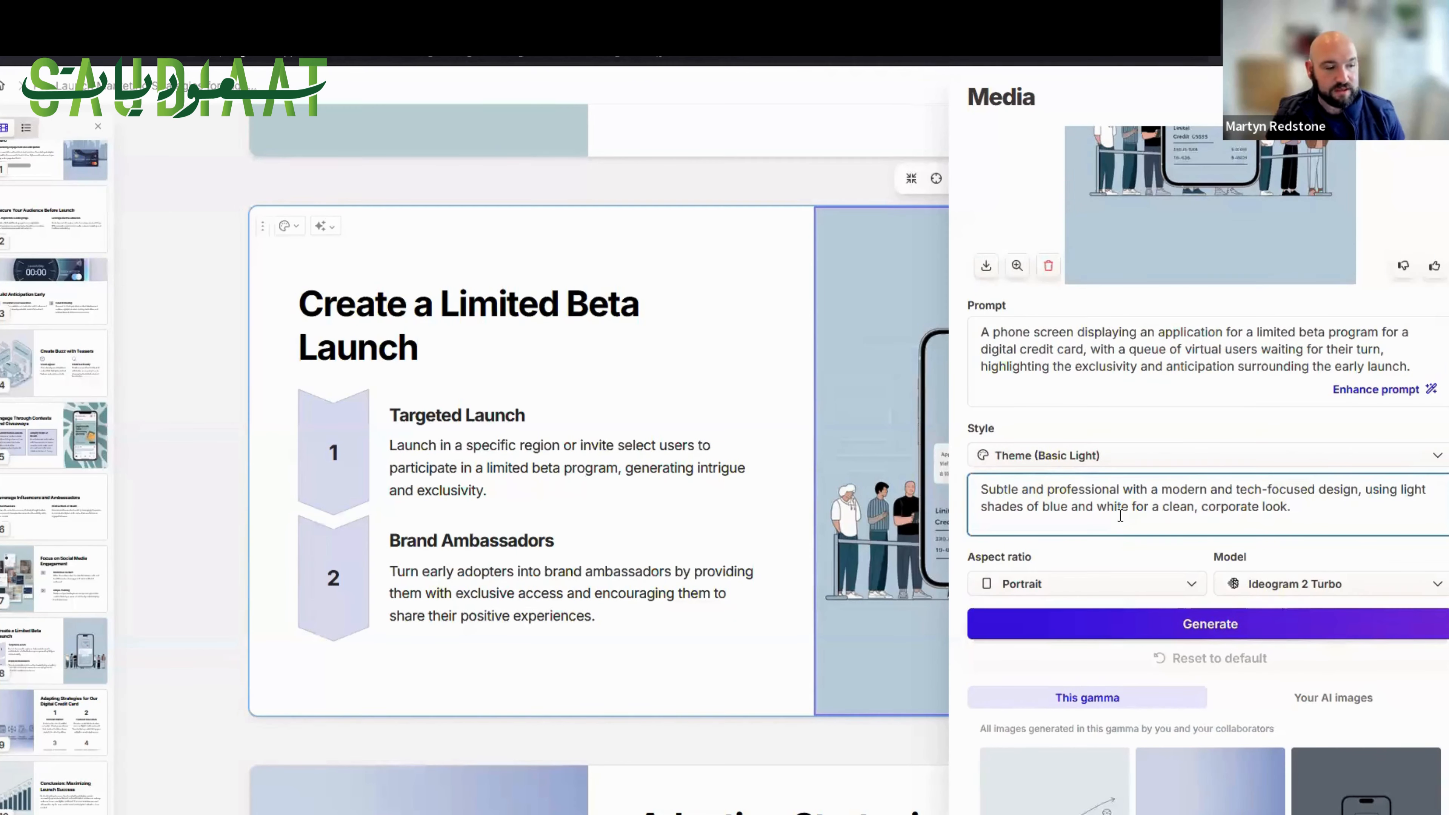
type("Industrial")
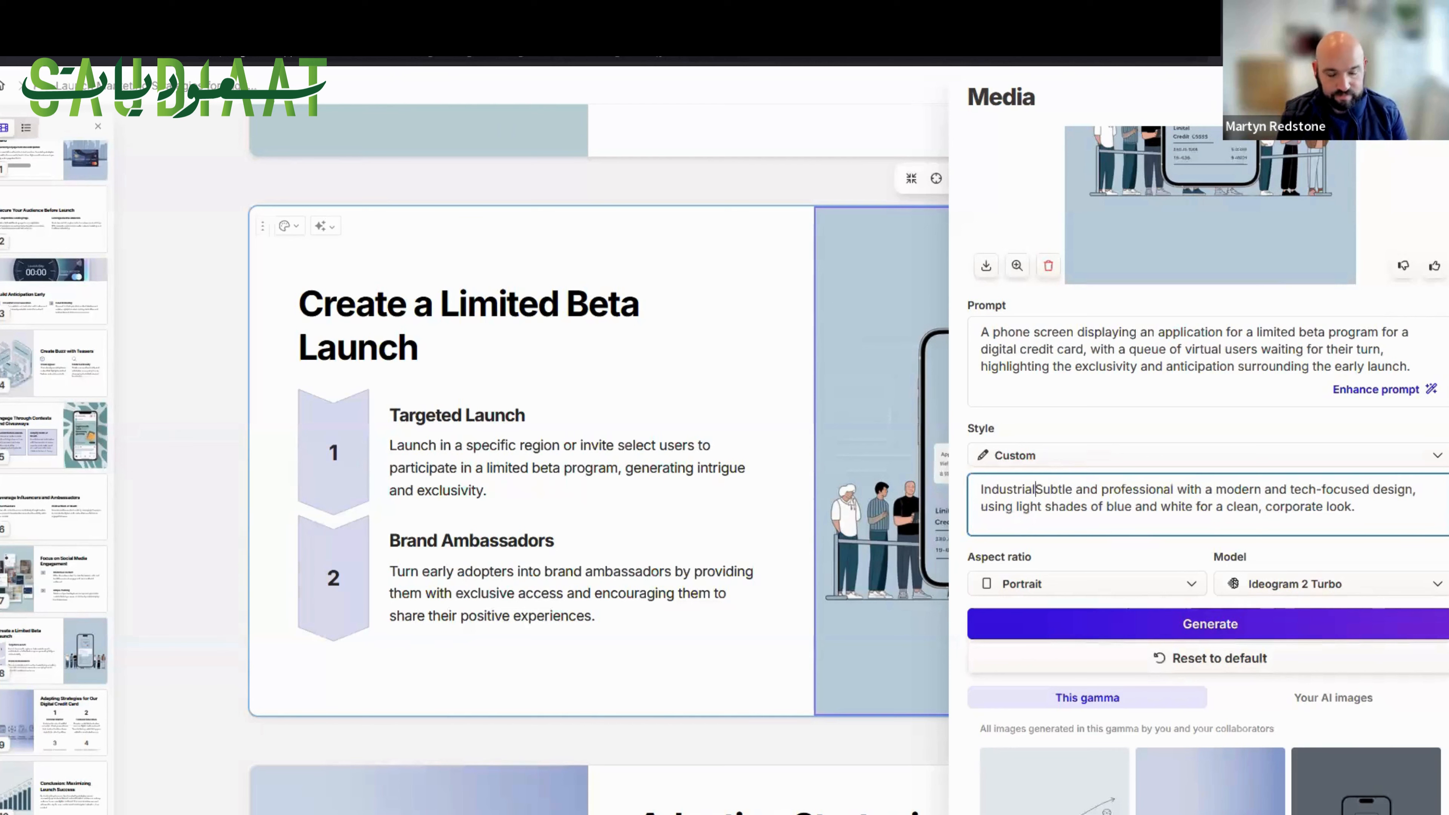
type(" setti")
key("Delete")
key("Delete")
key("Delete")
key("Delete")
key("Delete")
key("Delete")
key("Delete")
key("Delete")
key("Delete")
key("Delete")
key("Delete")
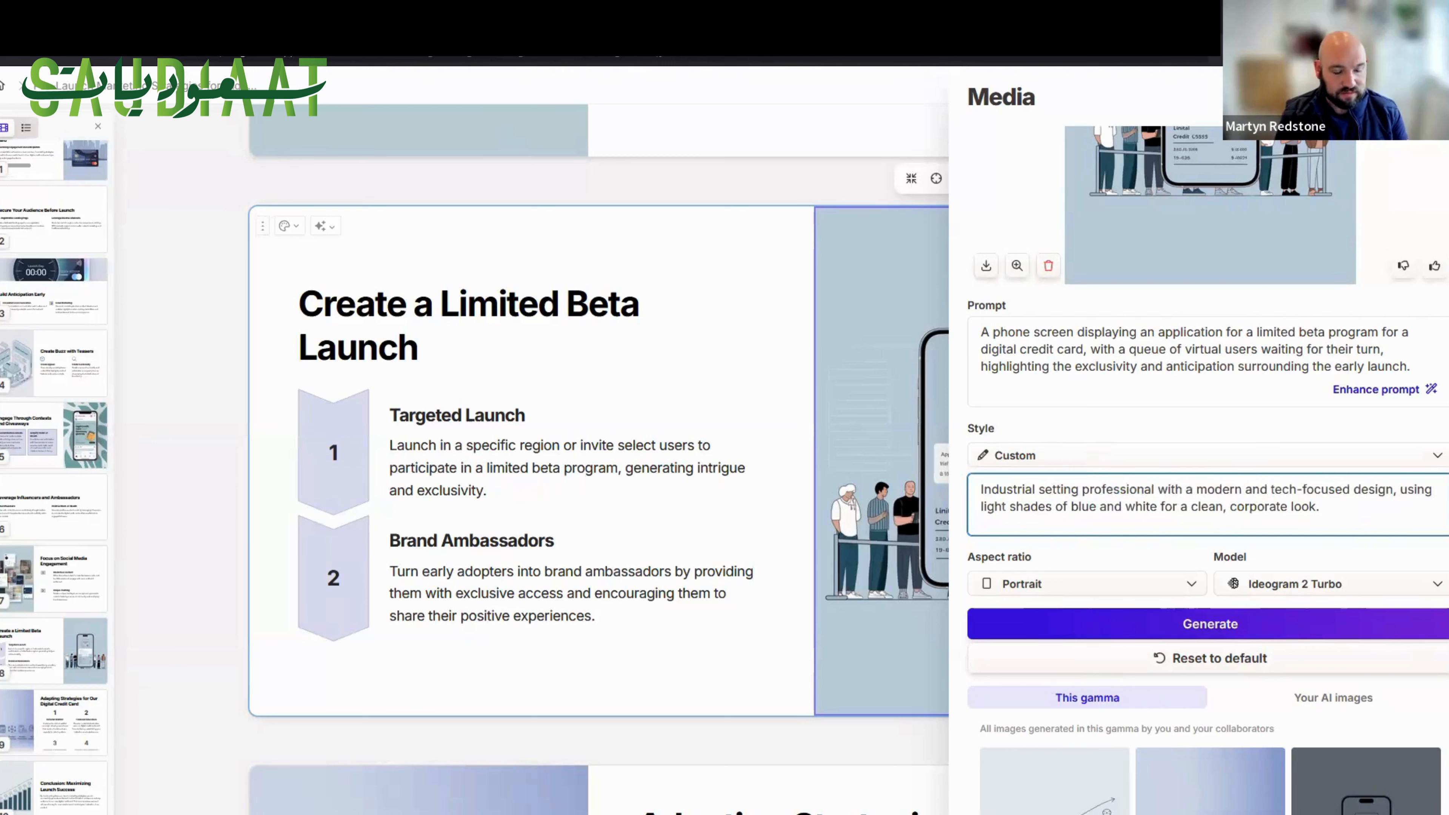
Add "with a" before "professional" in the image's style description and replace the colour "blue" with "green".
type("witha")
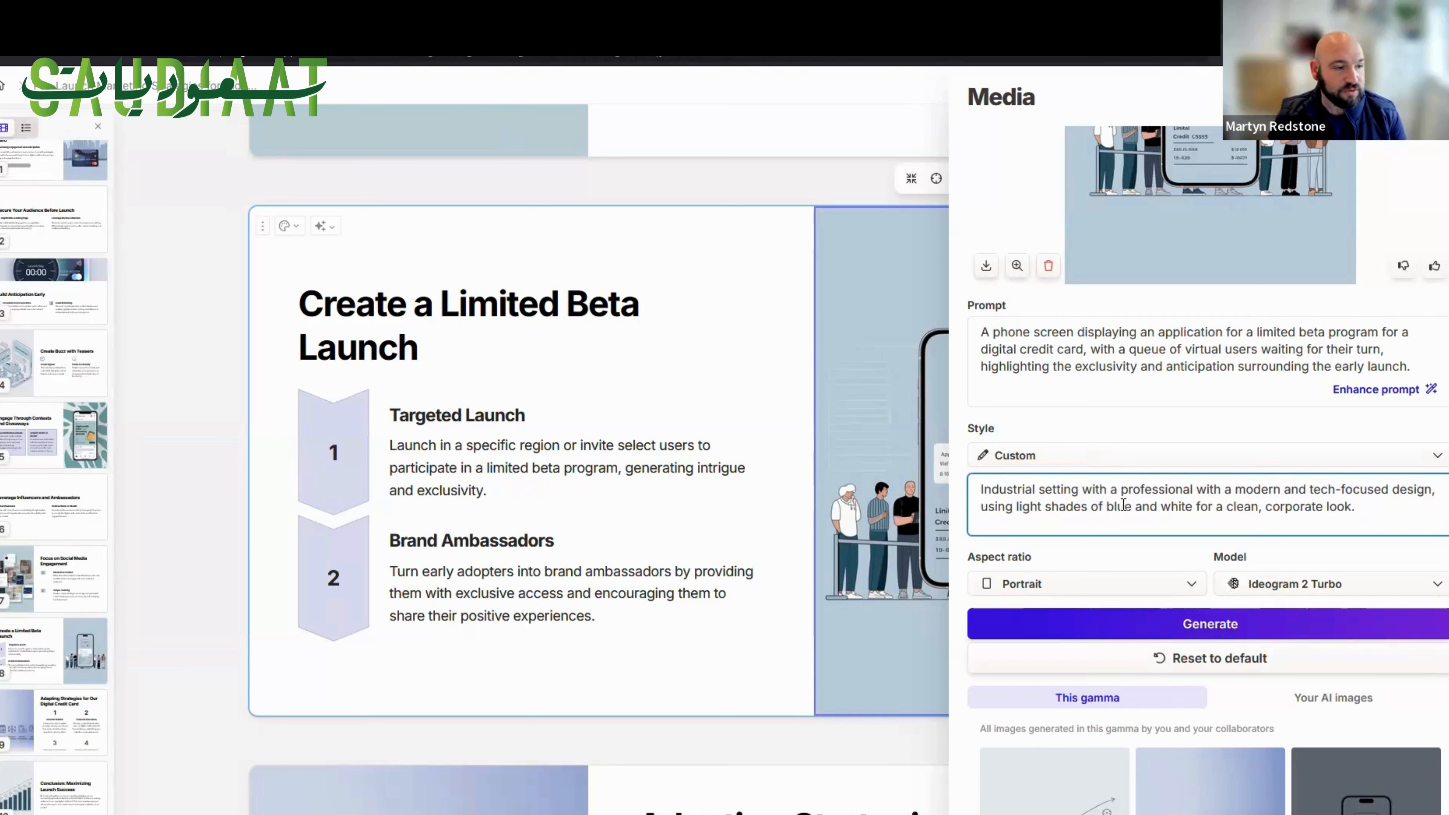
double_click(1109, 507)
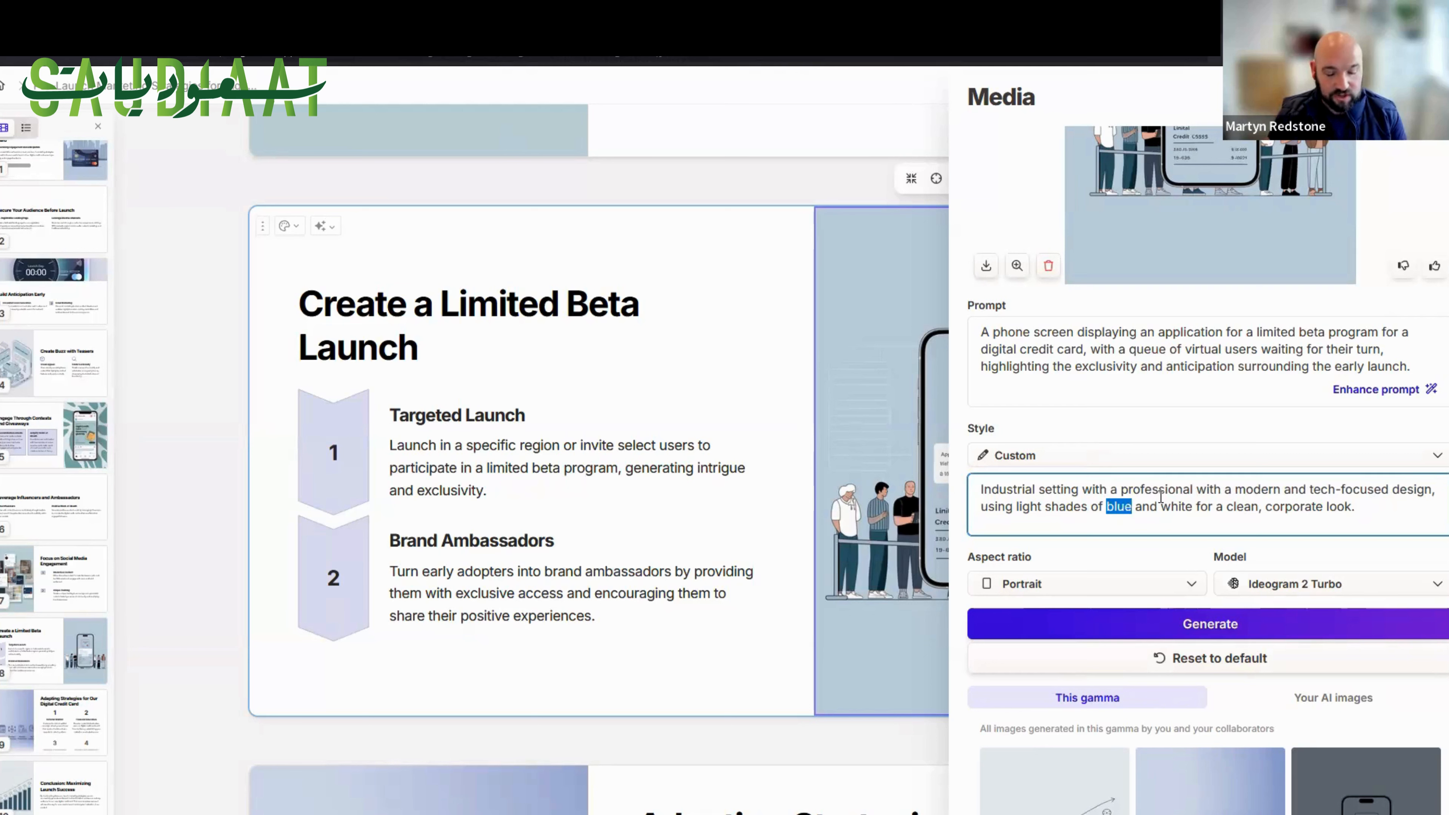
type("green")
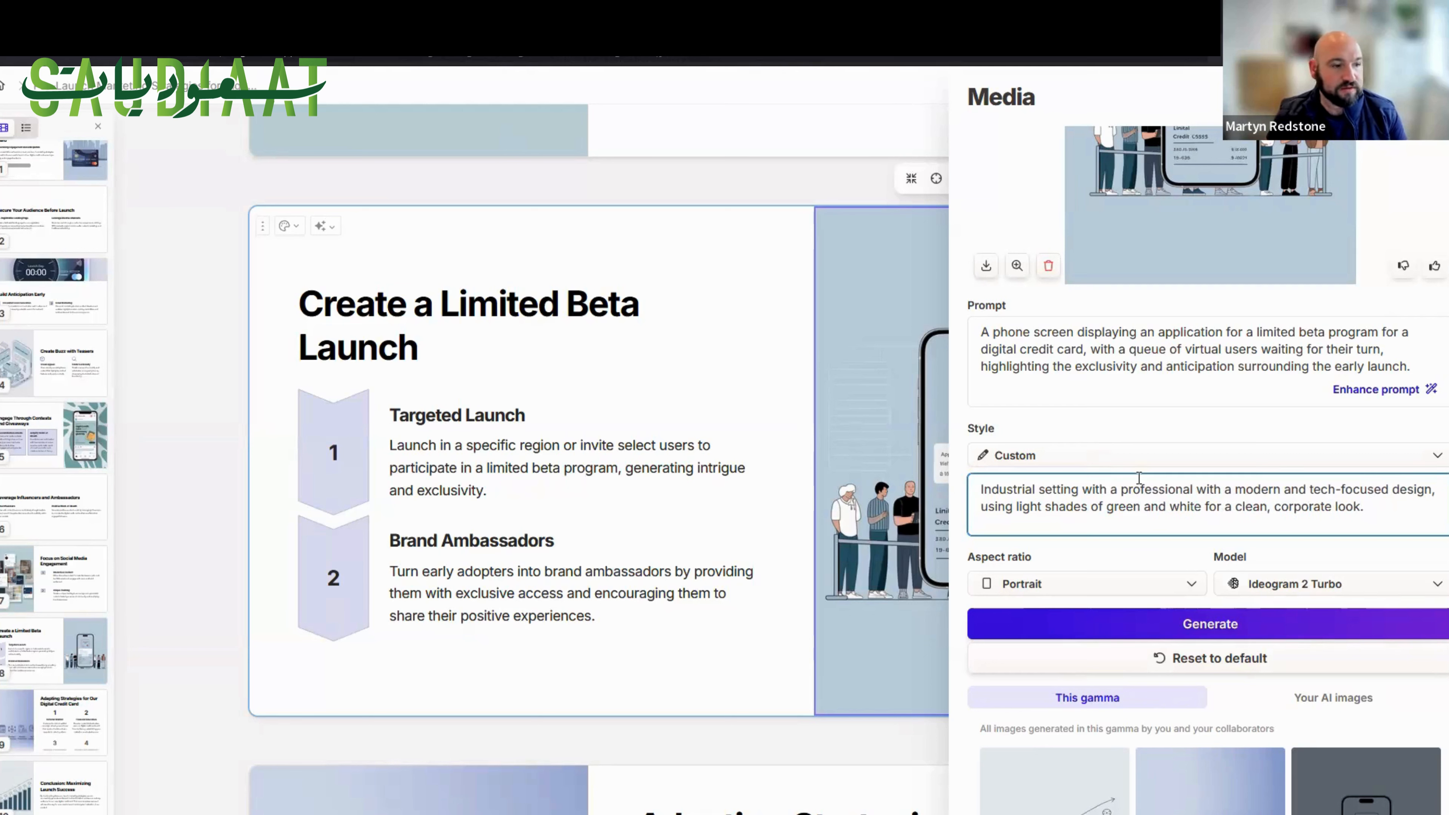
Generate new image variants with the Imagen 3 Fast model in Portrait aspect ratio.
left_click(1292, 585)
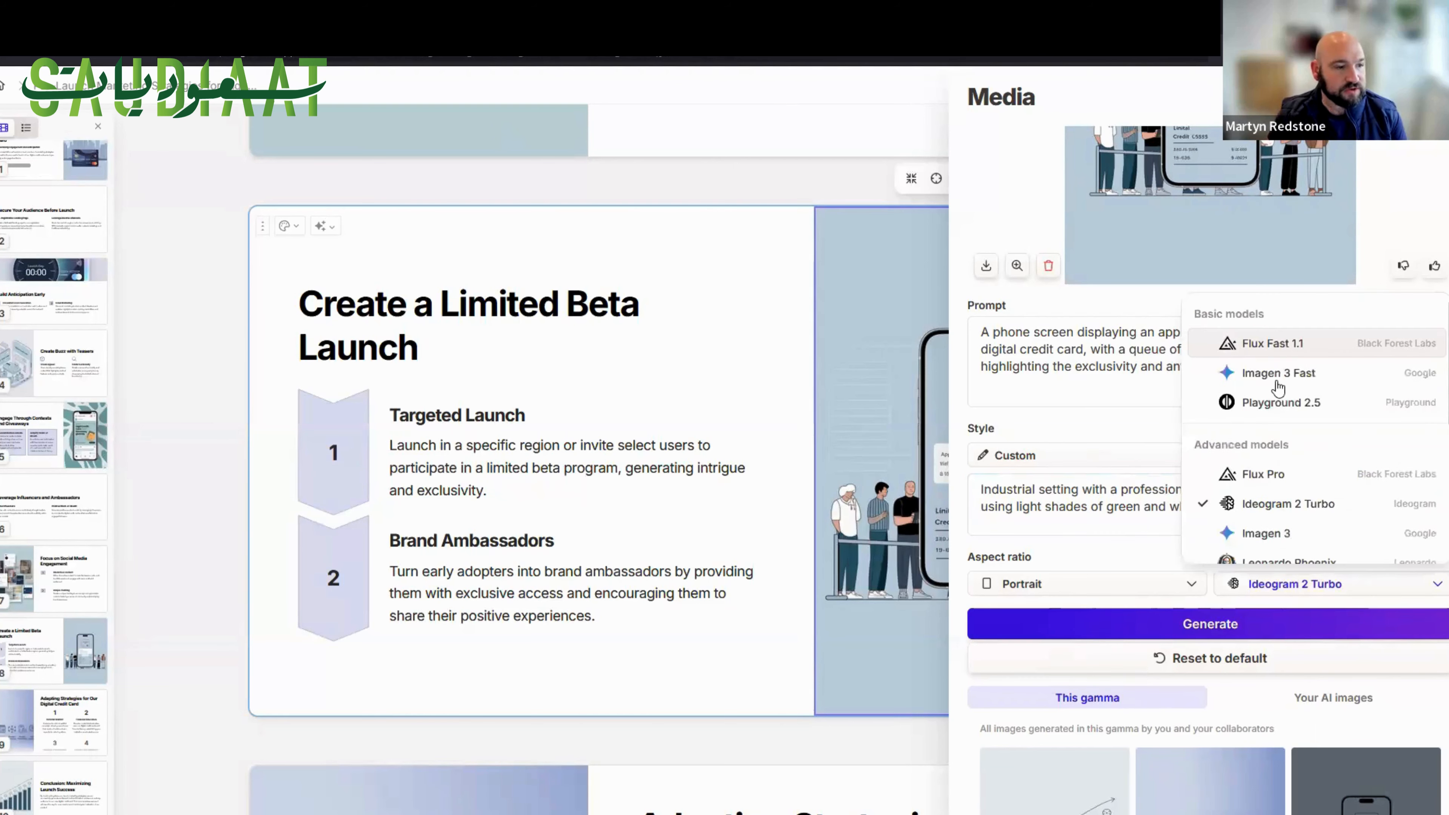
left_click(1277, 381)
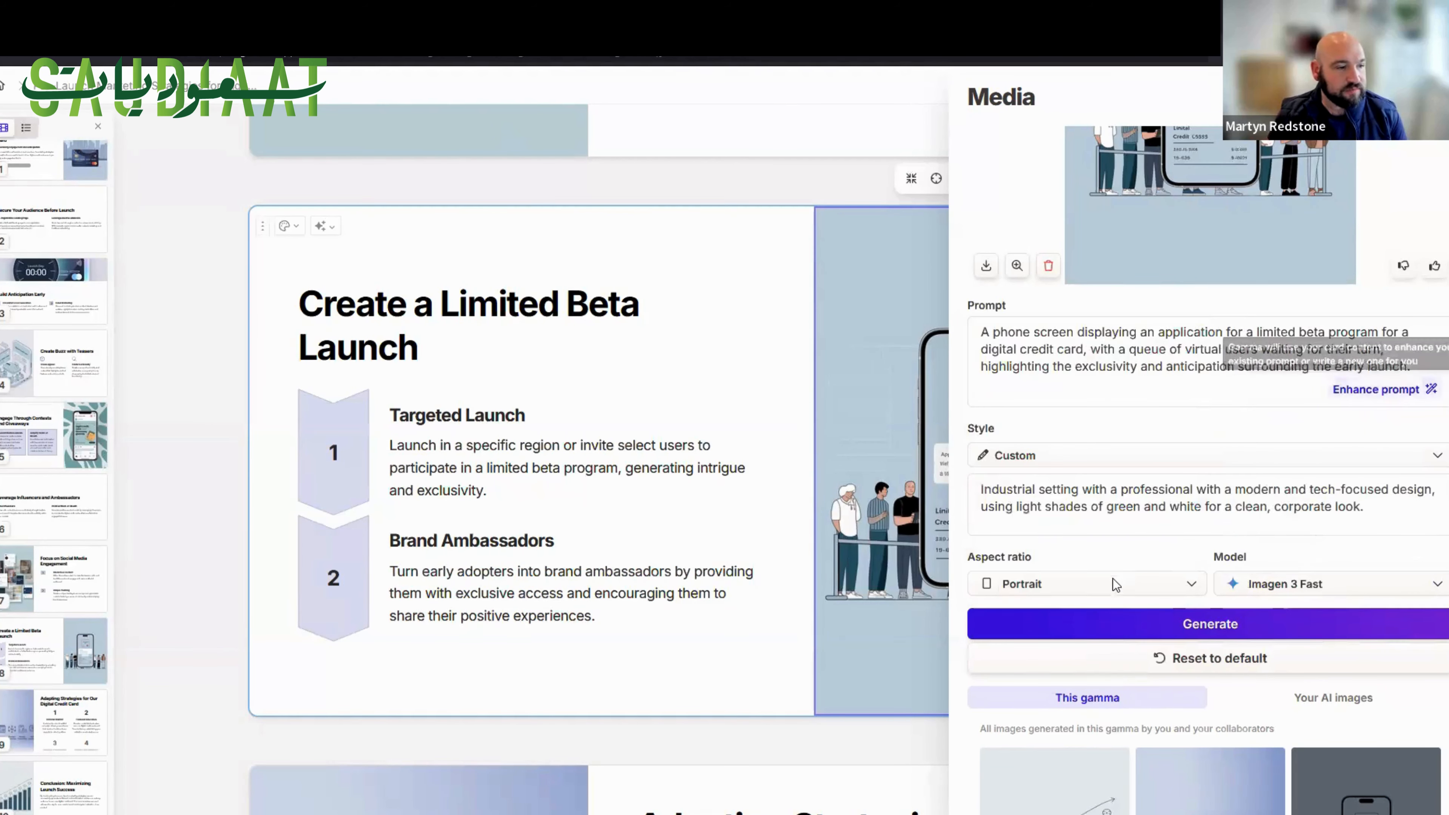
left_click(1044, 585)
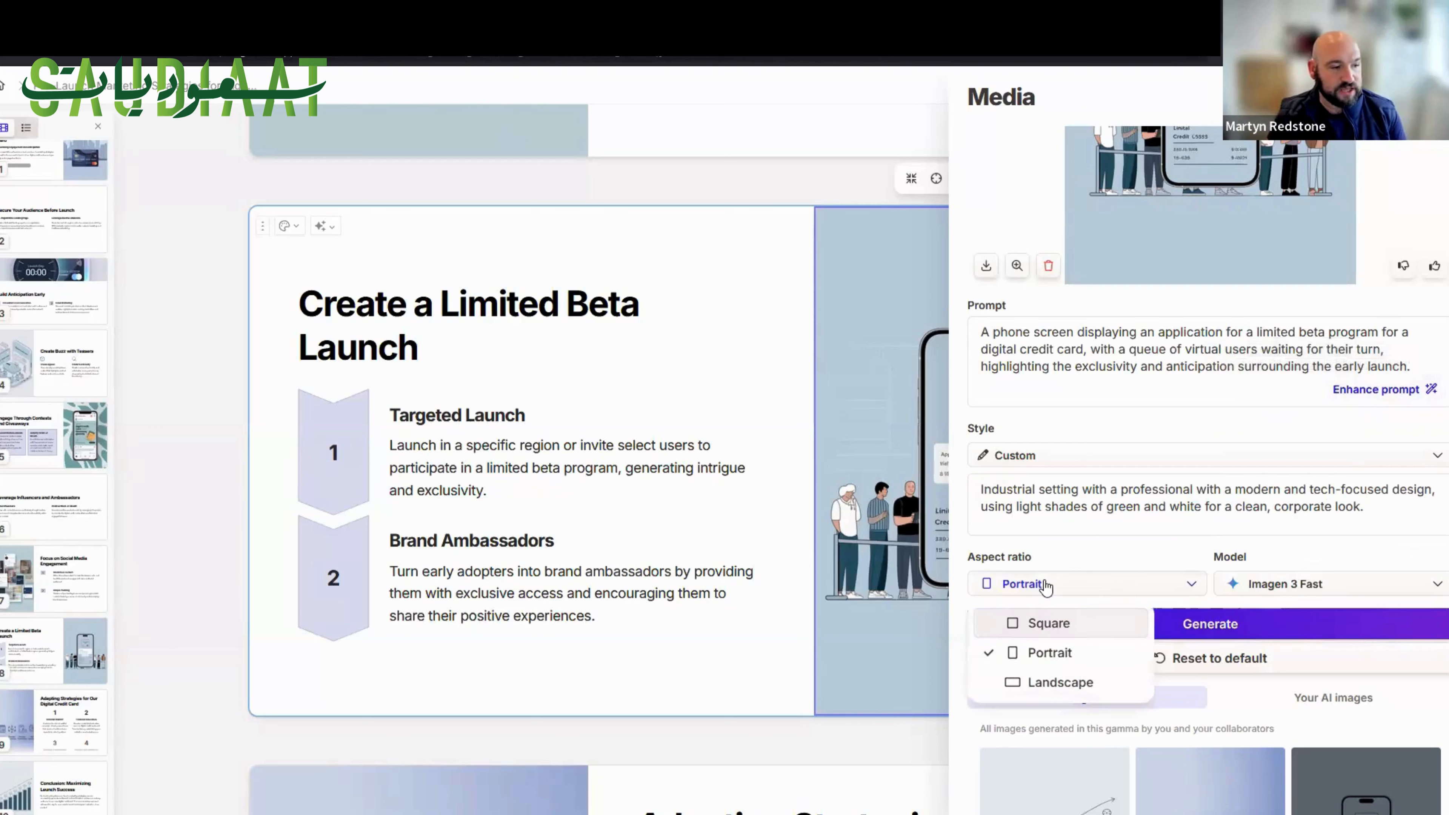
left_click(1052, 625)
left_click(1050, 583)
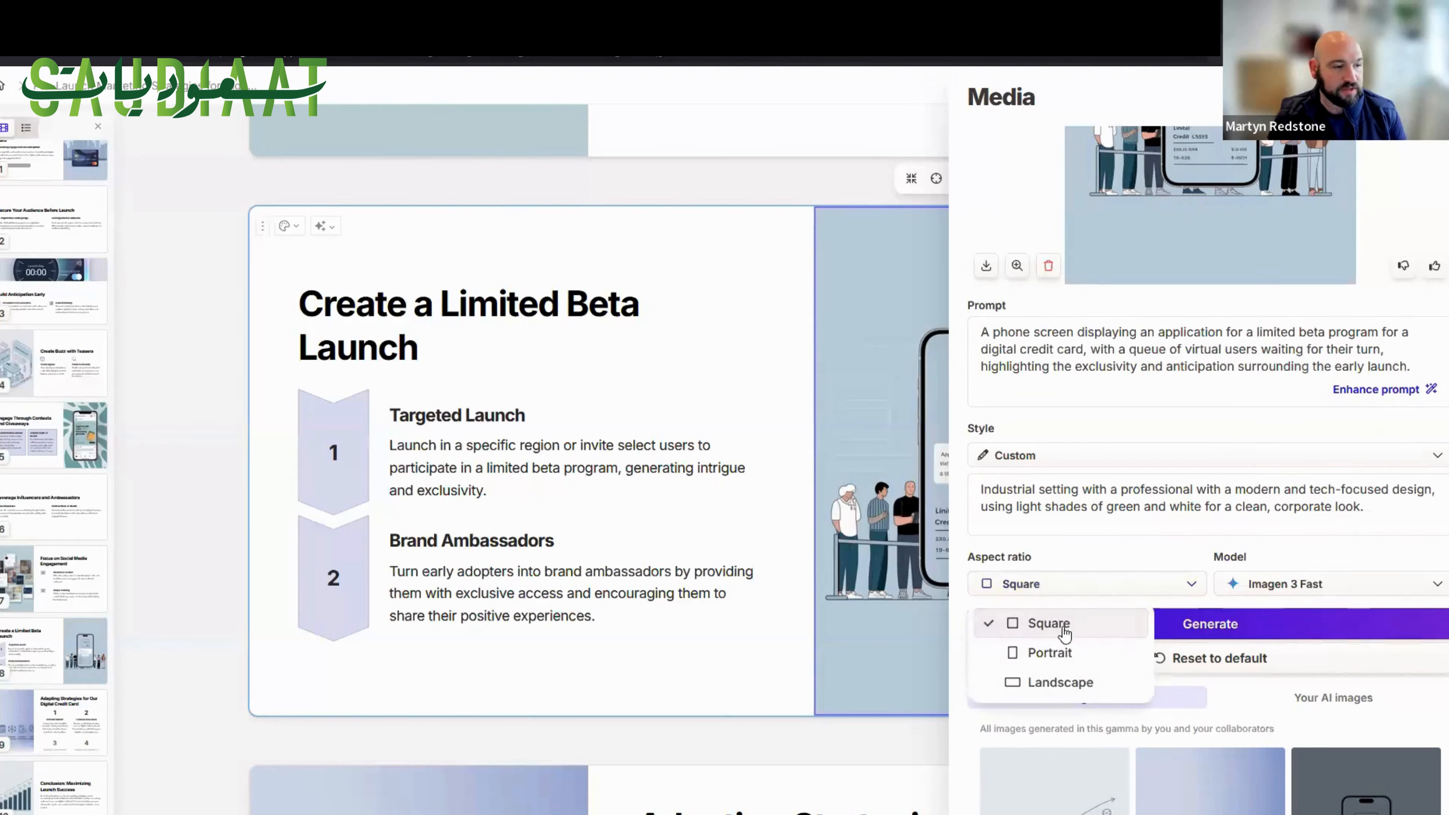
left_click(1050, 652)
left_click(1222, 623)
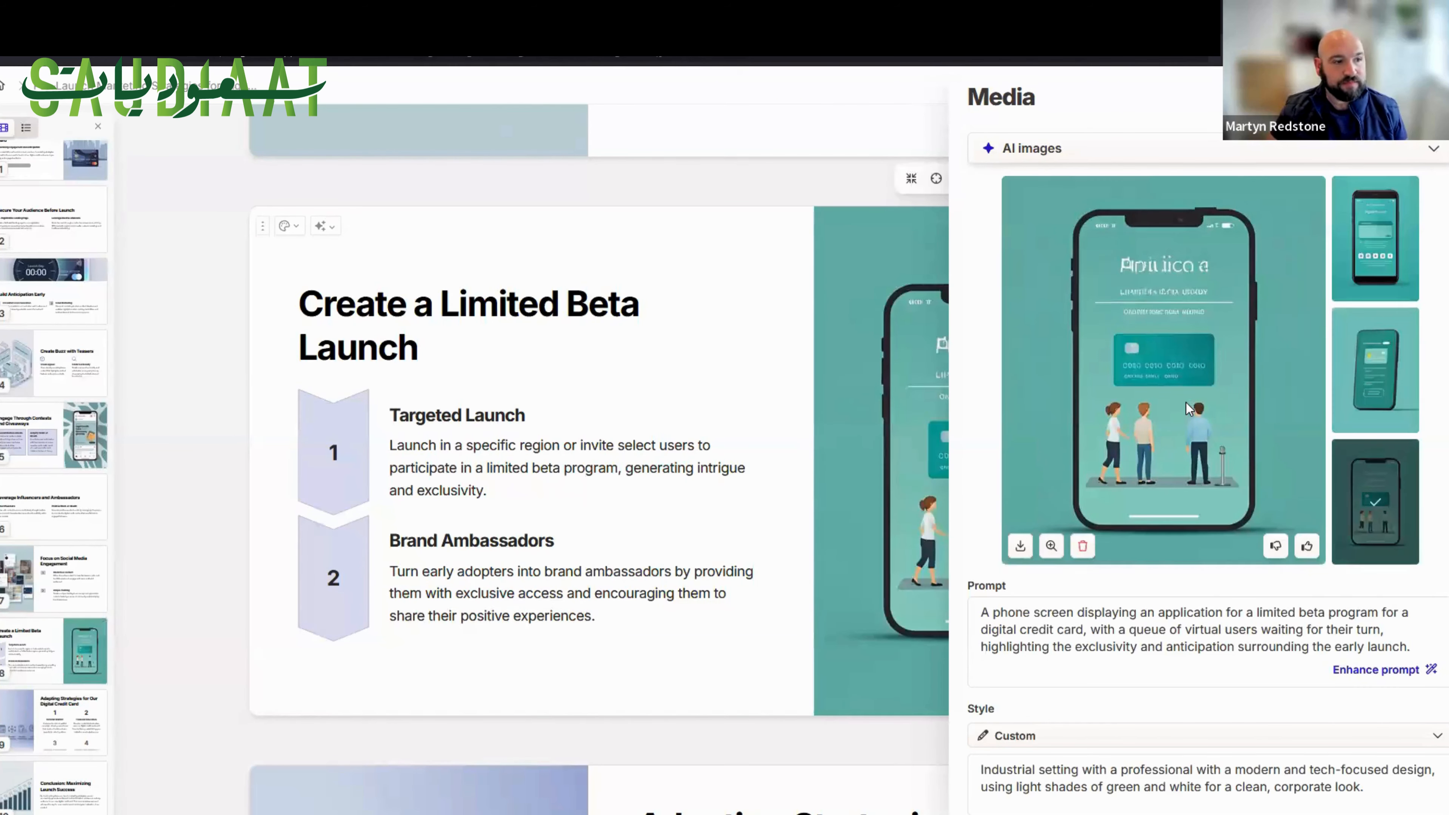
Compare the generated variants, apply the black phone with the row of app icons to the card and close the media editor.
left_click(1382, 381)
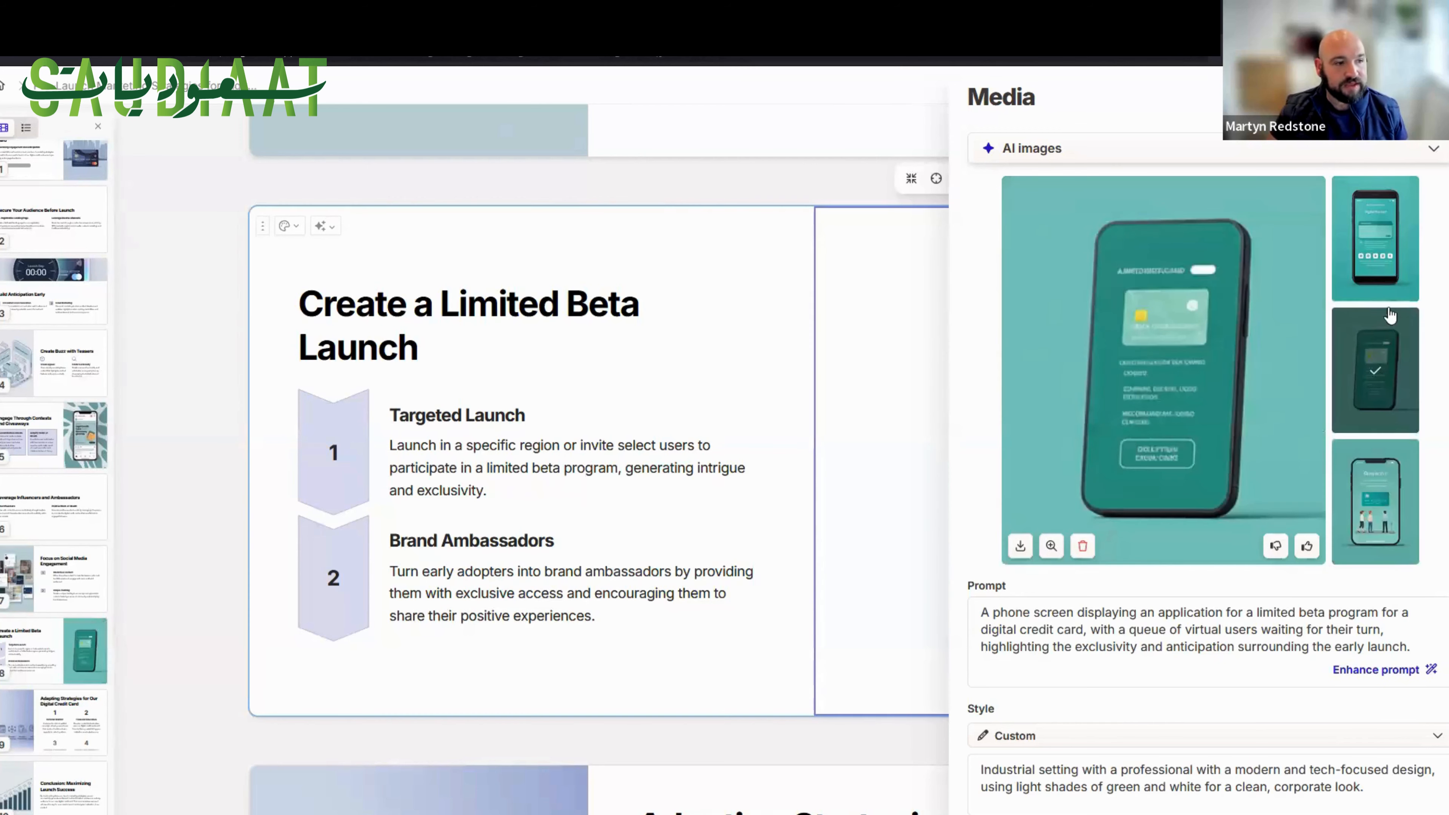
left_click(1384, 483)
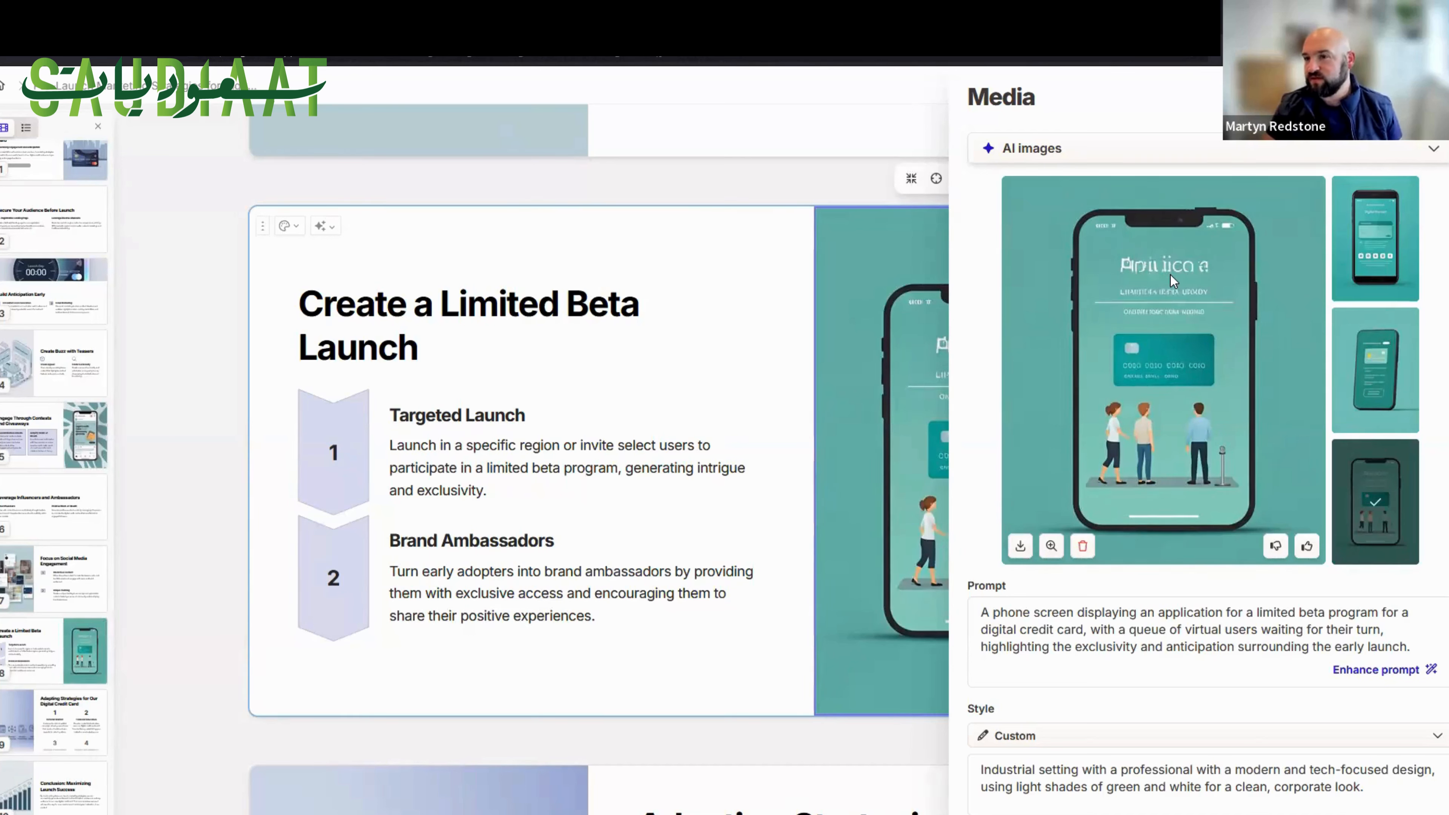
left_click(1364, 260)
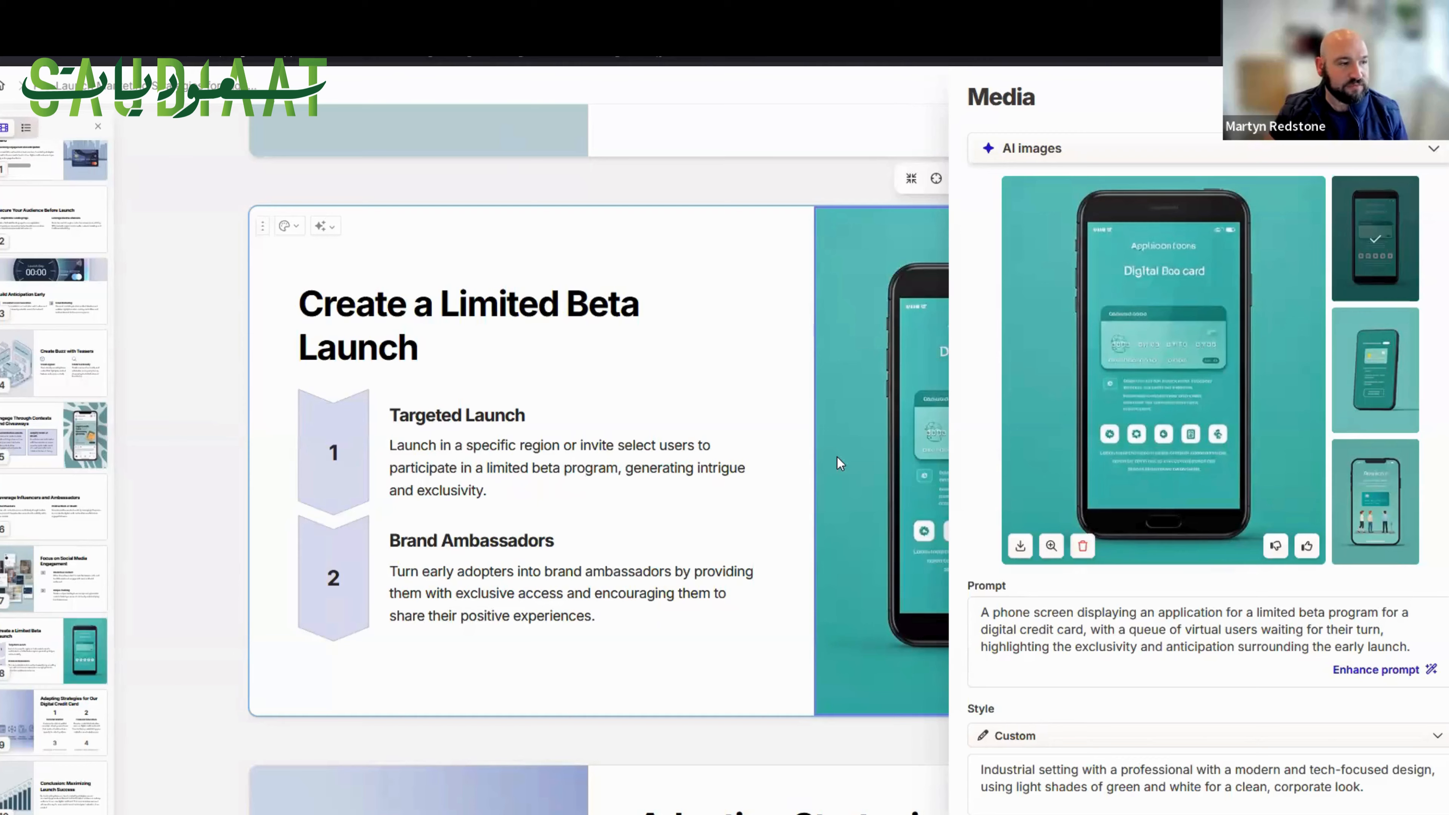
left_click(860, 457)
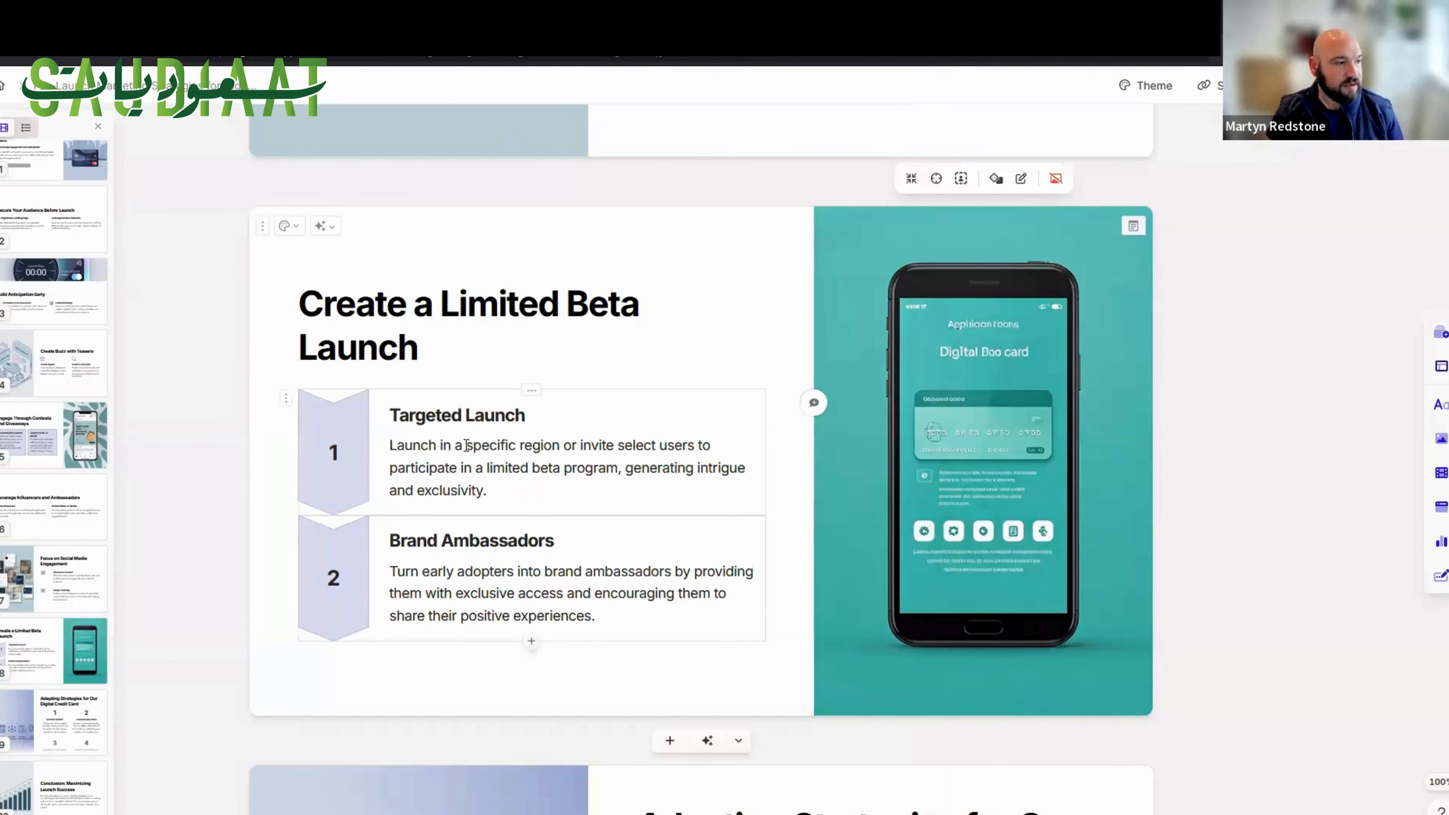
Append "- Quarter 1" to the Targeted Launch heading and "- Quarter 2" to the Brand Ambassadors heading.
left_click(623, 431)
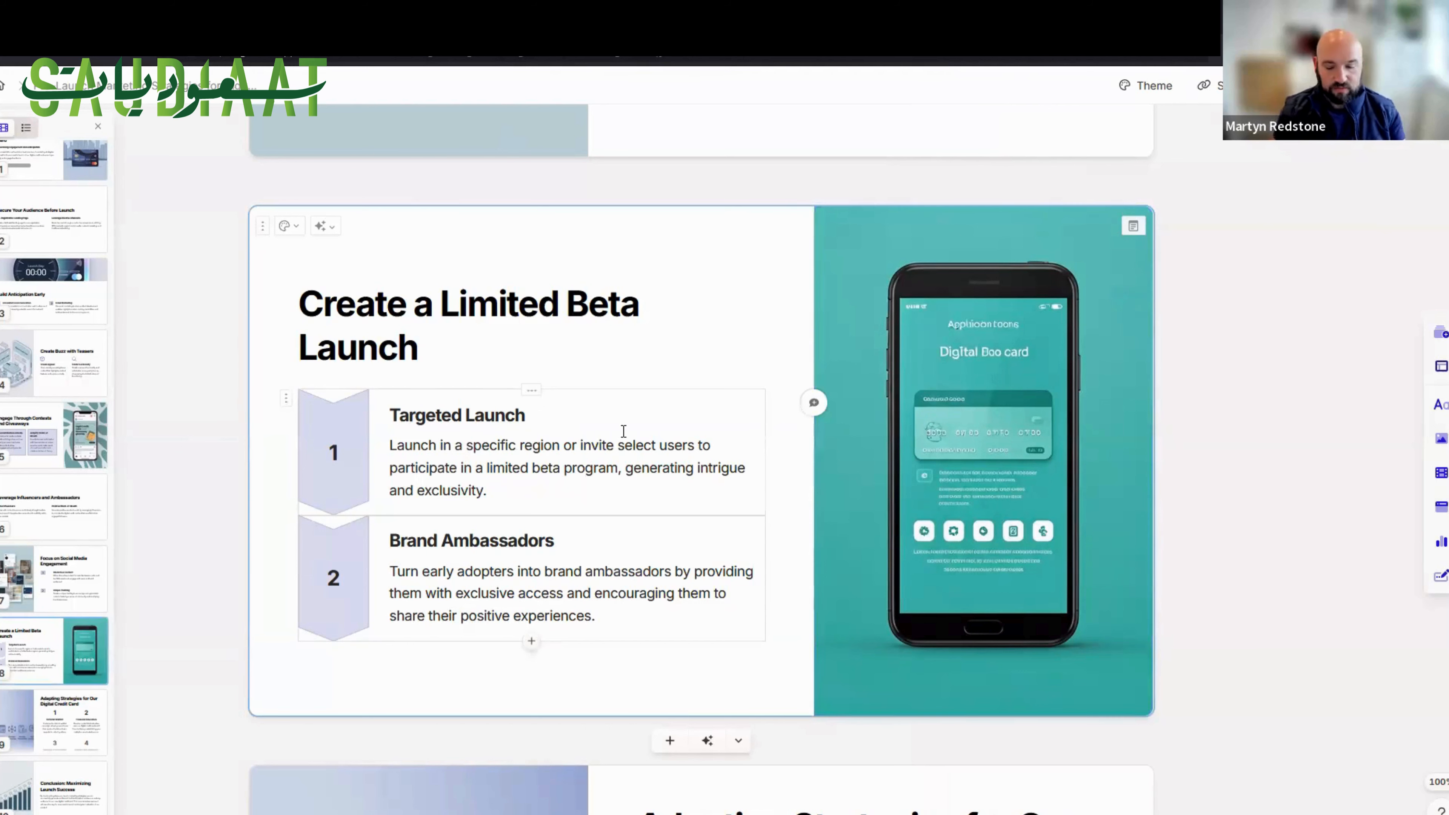
type("- Quarter 1")
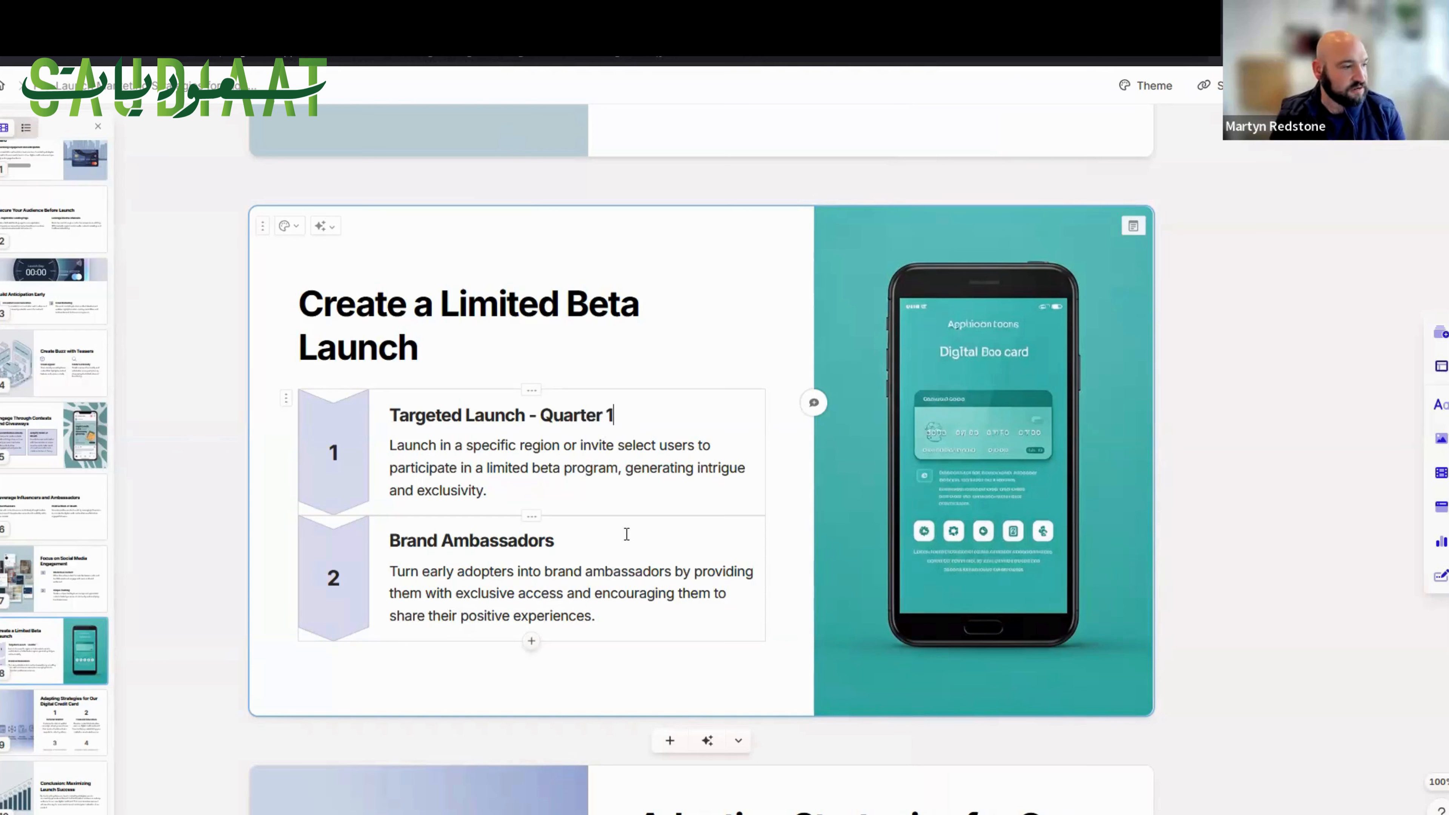
type("uarter 2")
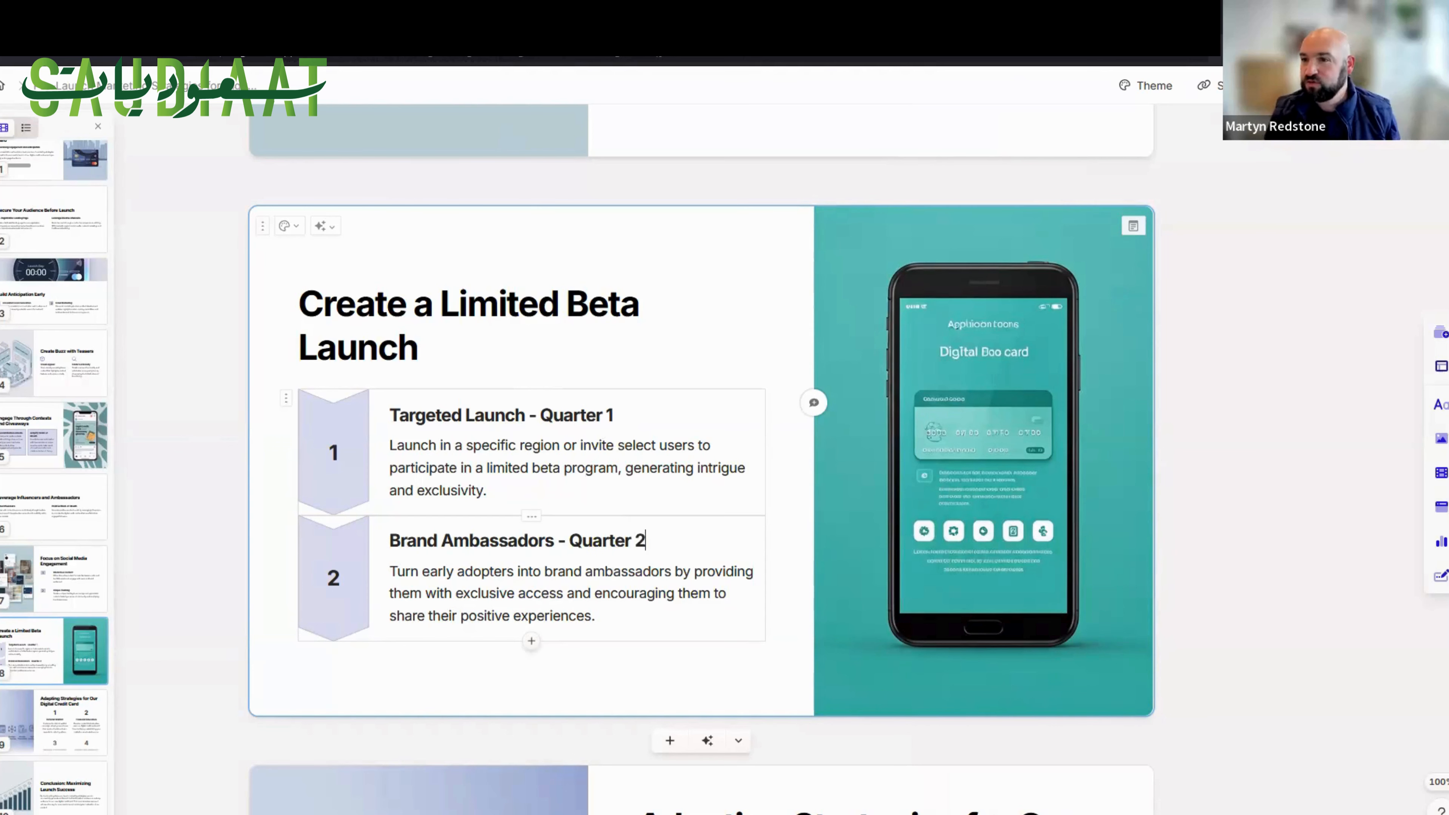
Try the Bullets layout for the two launch items, and switch the block to the Timeline layout.
left_click(287, 403)
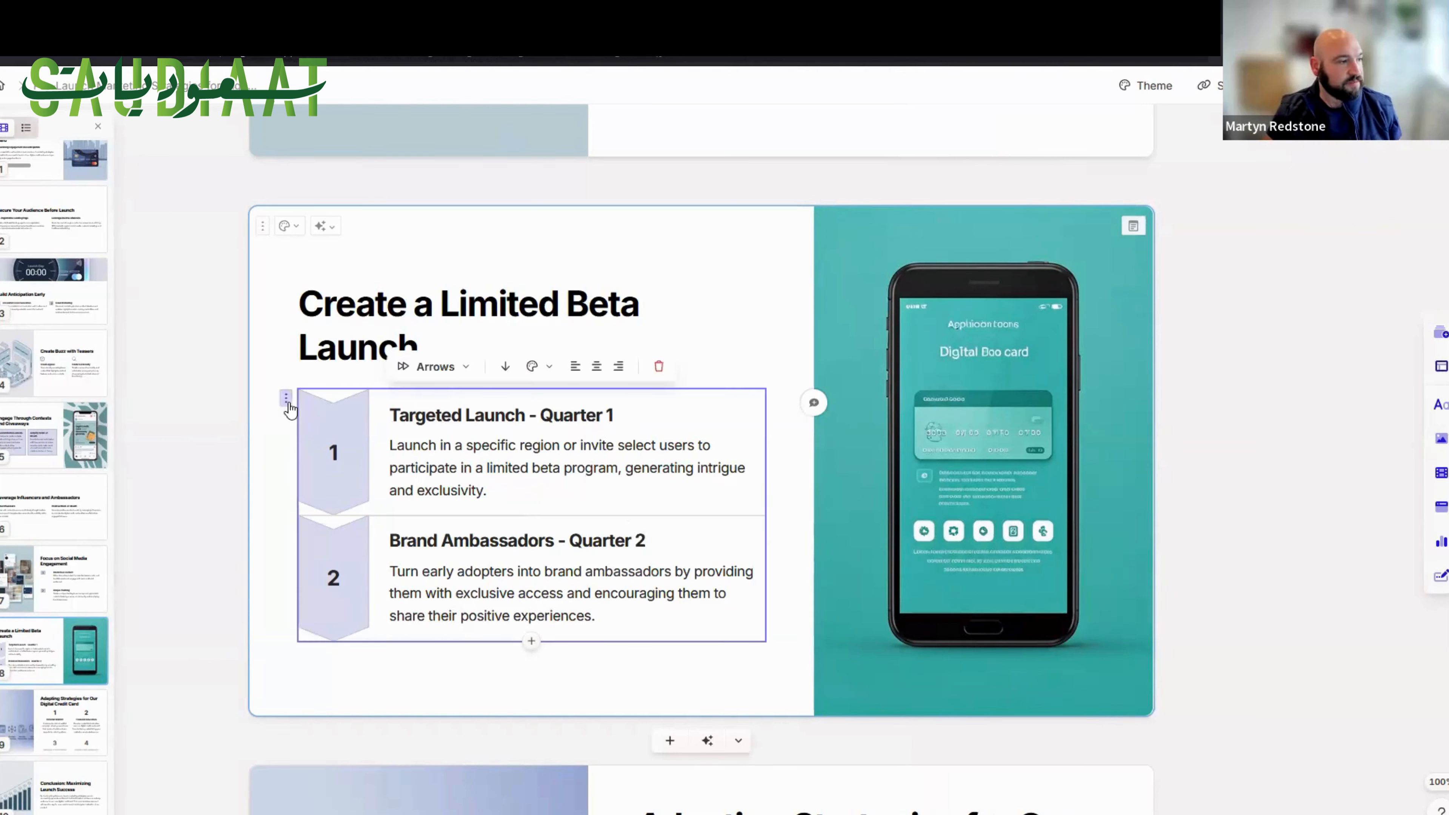
left_click(440, 367)
left_click(456, 405)
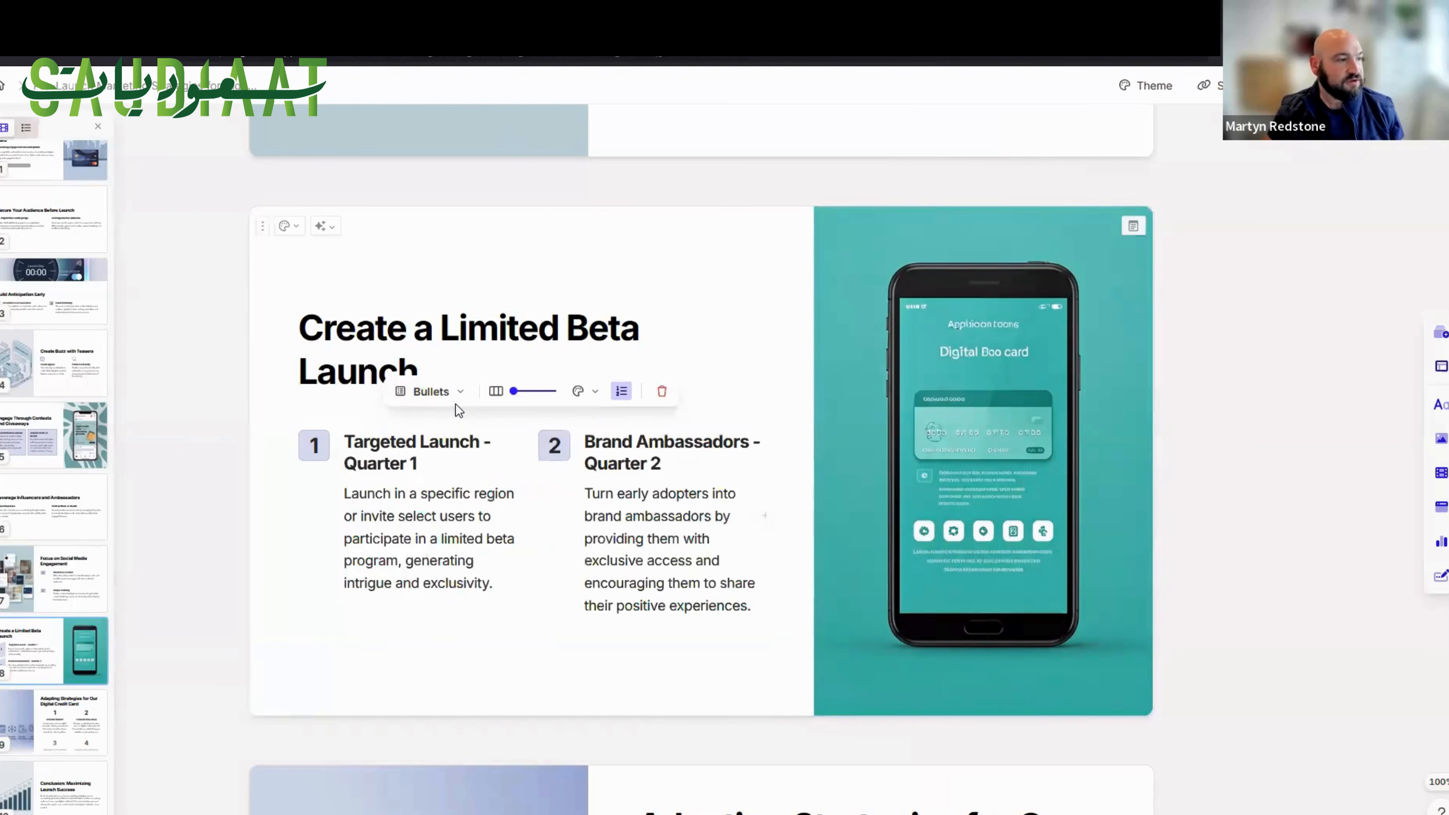
left_click(450, 393)
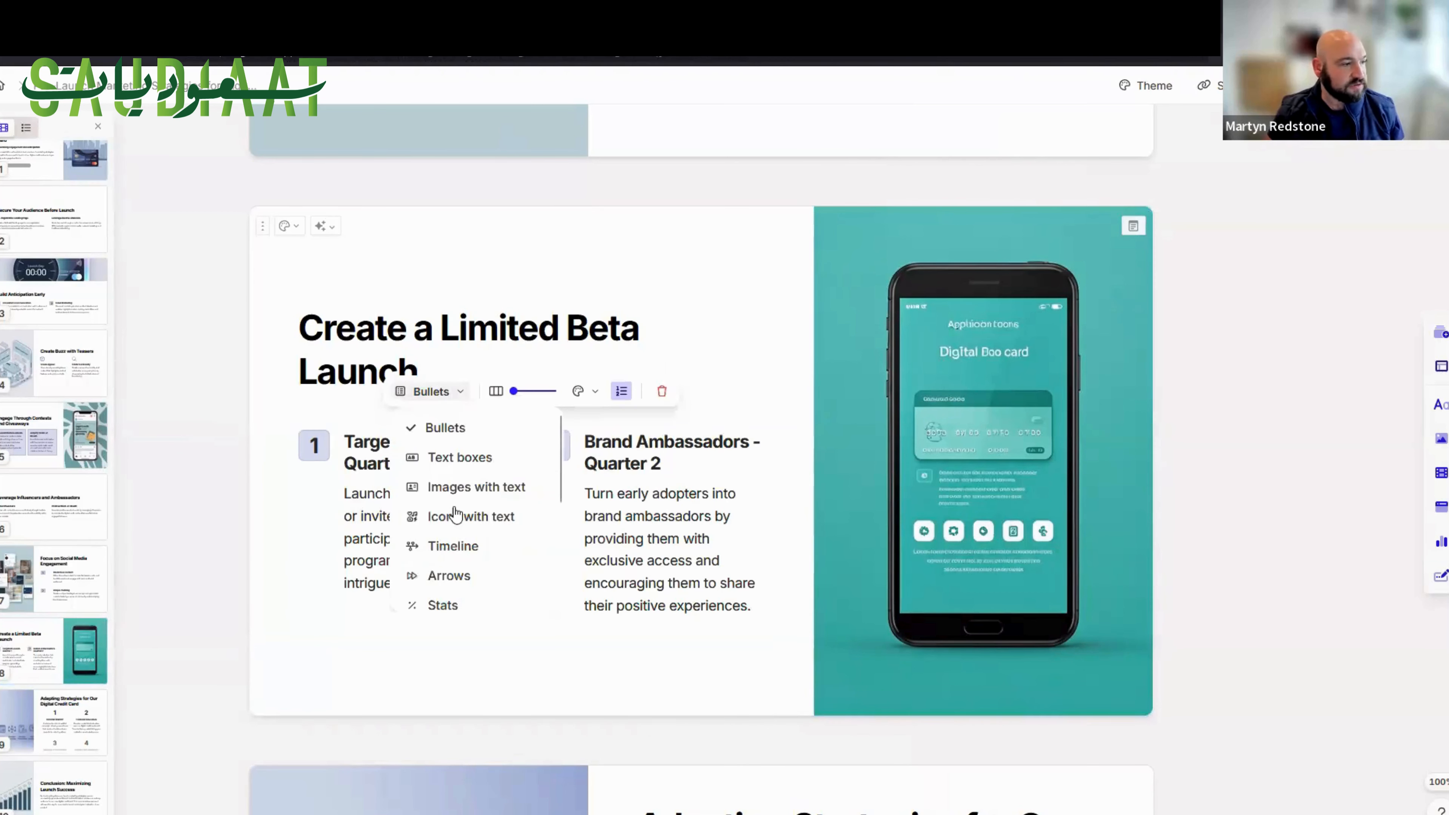
left_click(461, 546)
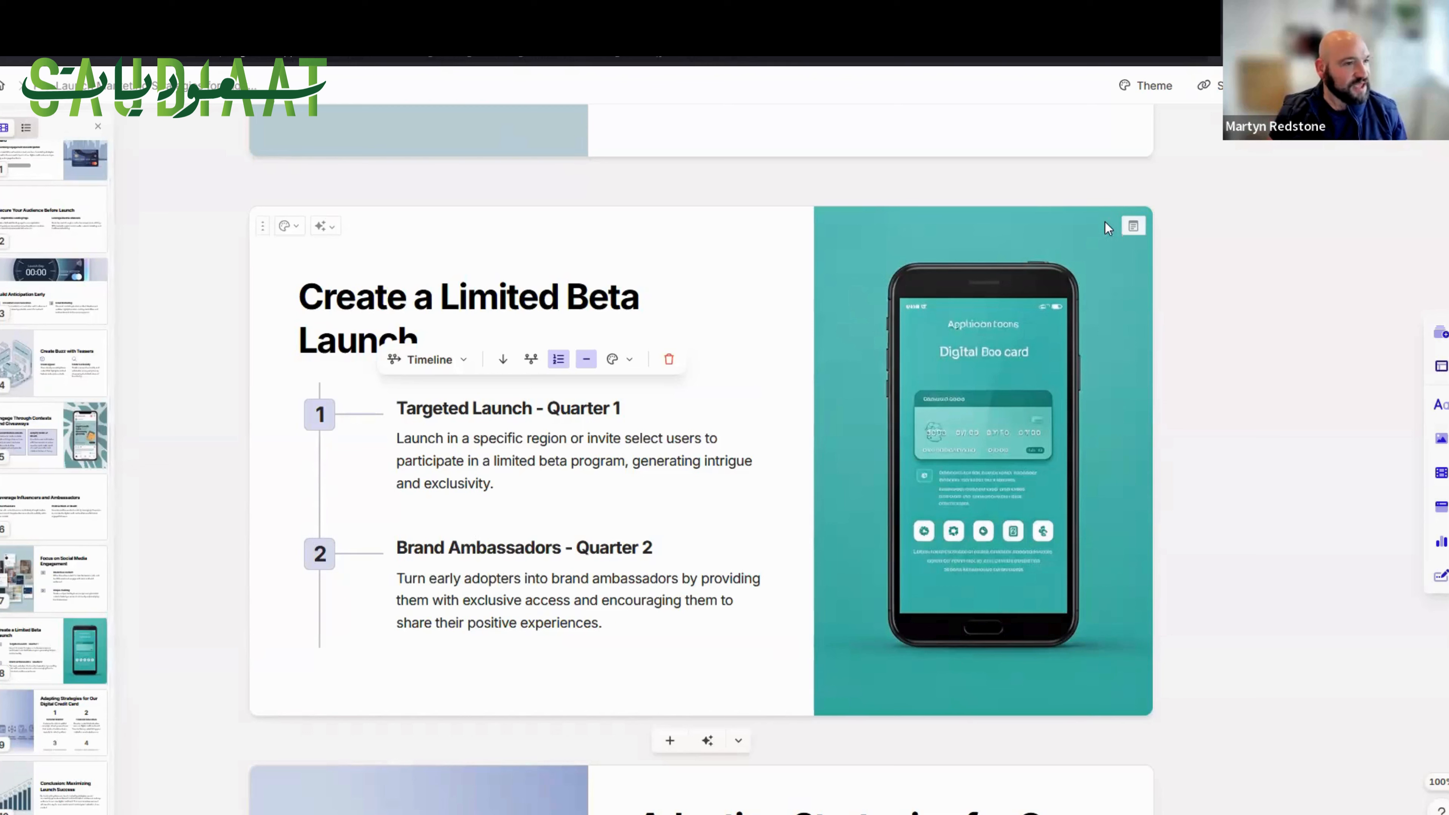
key("ctrl+a")
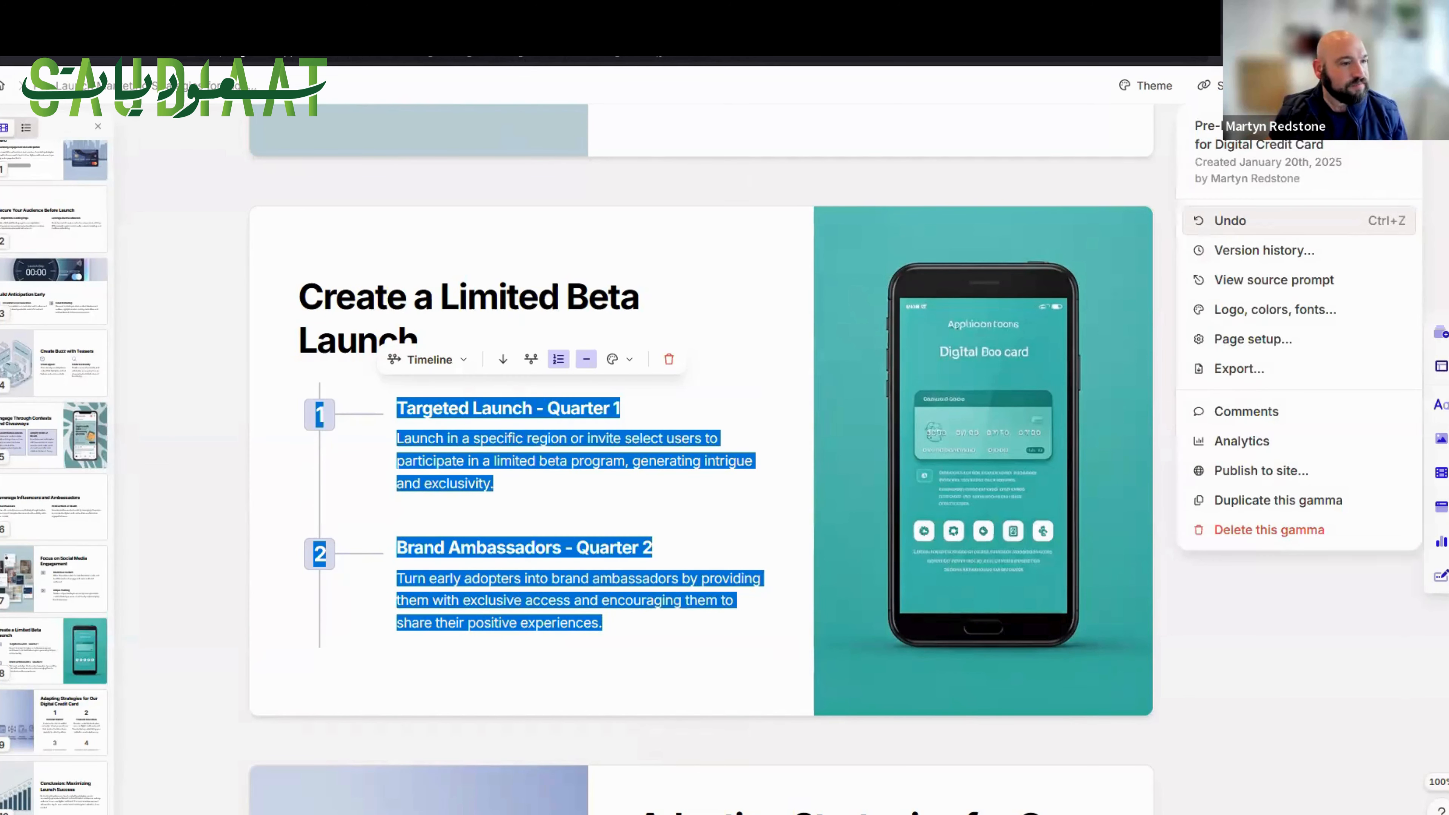
left_click(711, 359)
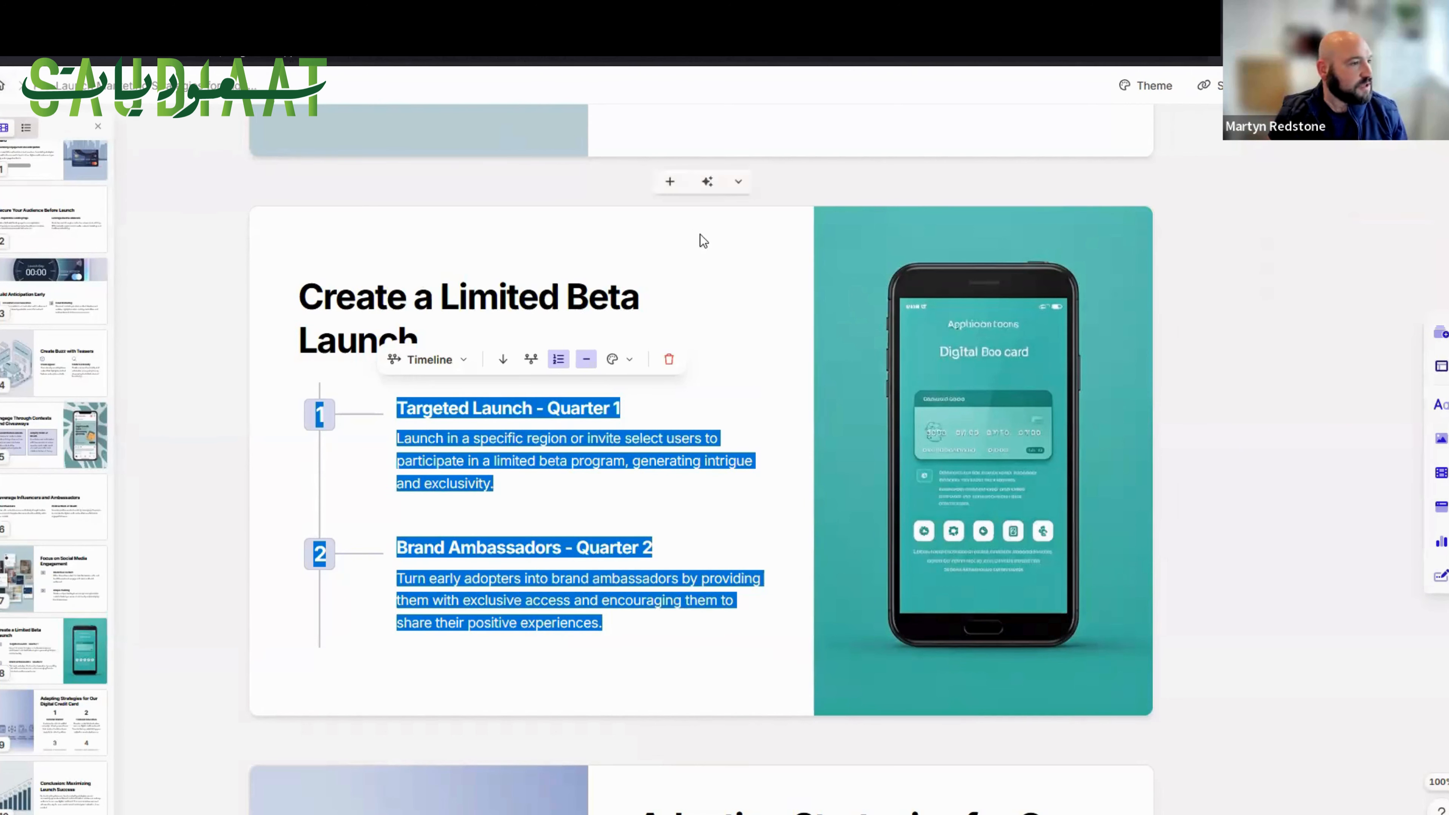
Return to the gammas overview and start a new AI creation from the copied slide outline as pasted text.
key("alt+Left")
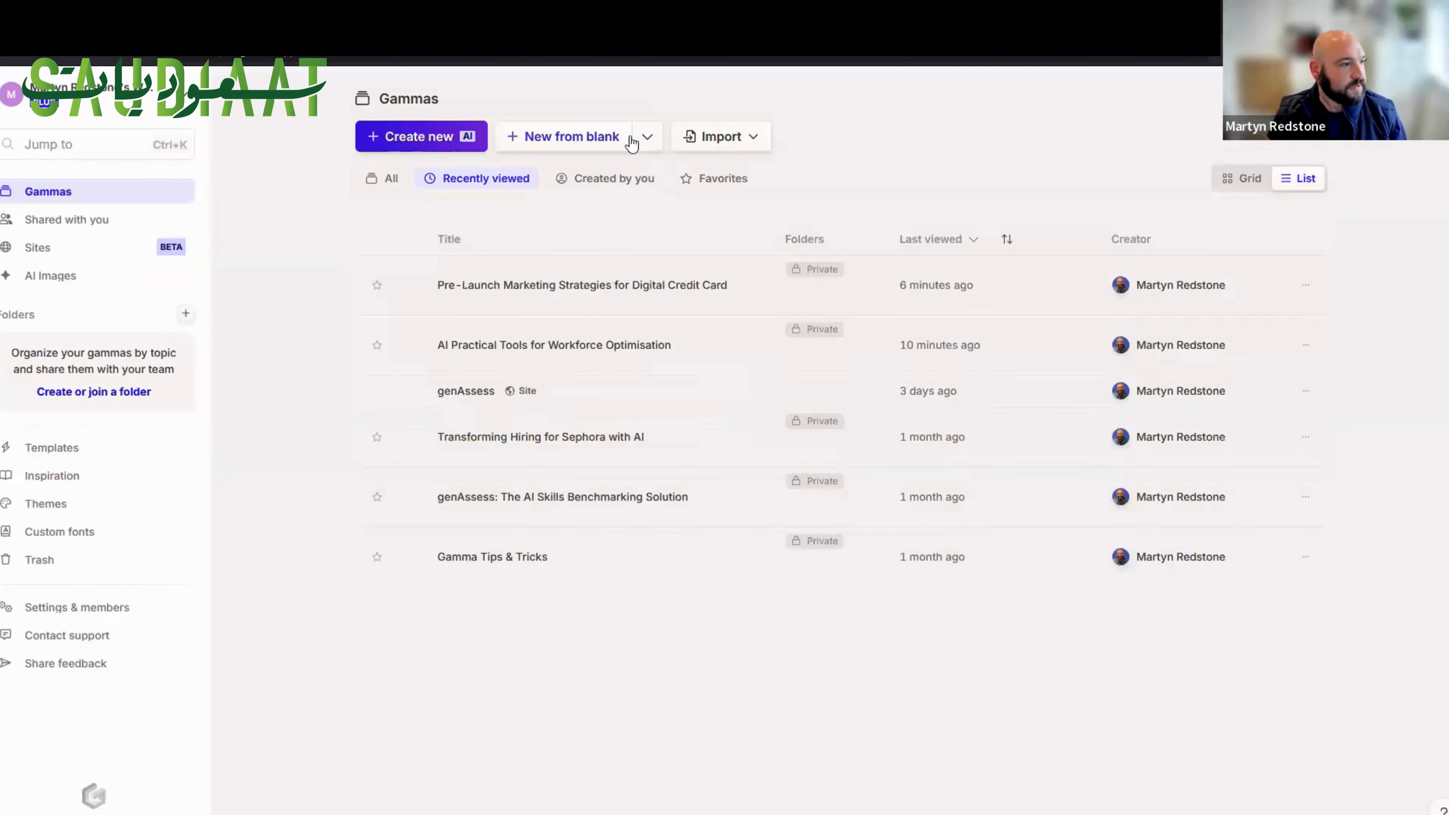
left_click(411, 137)
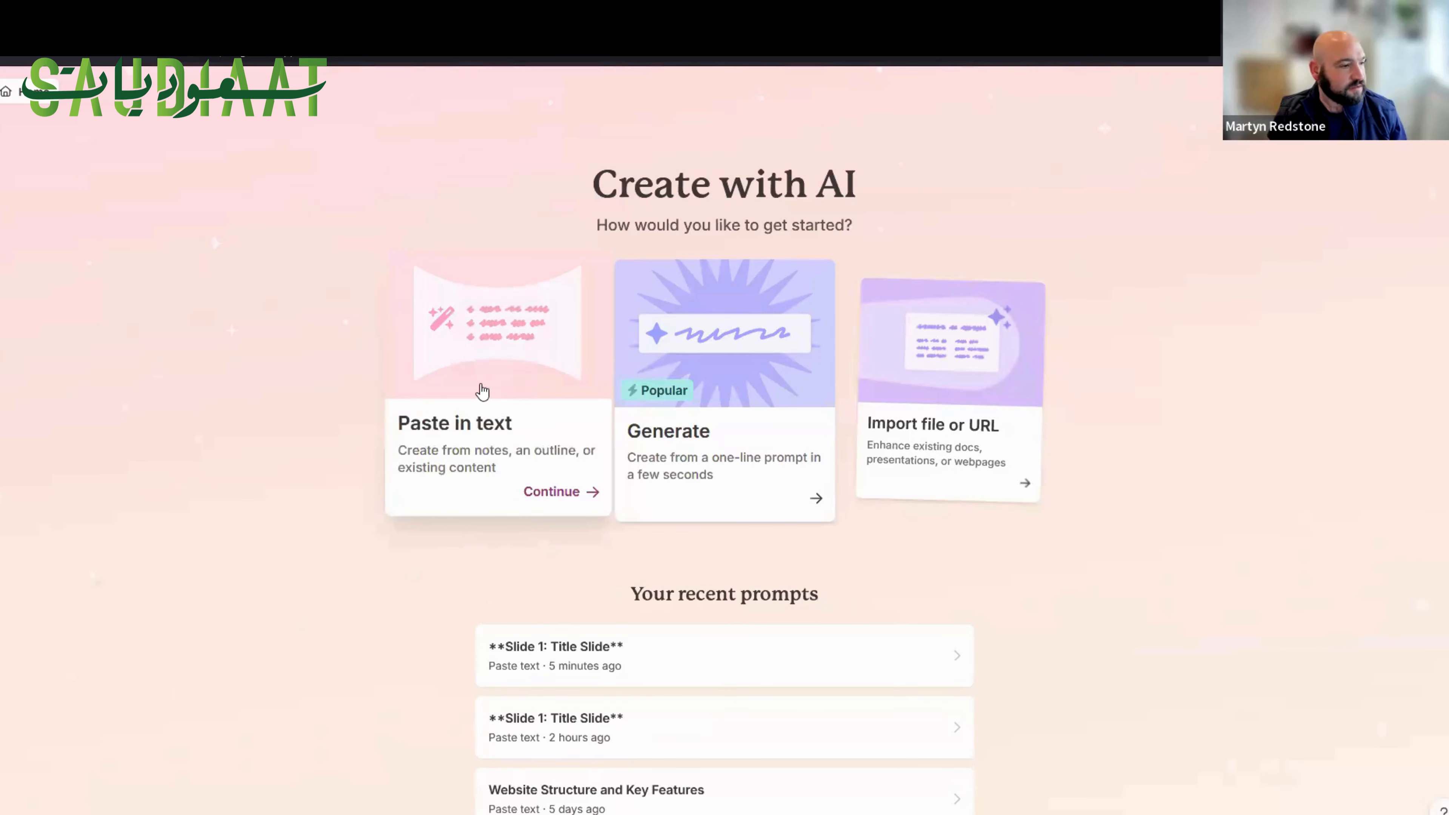
left_click(480, 390)
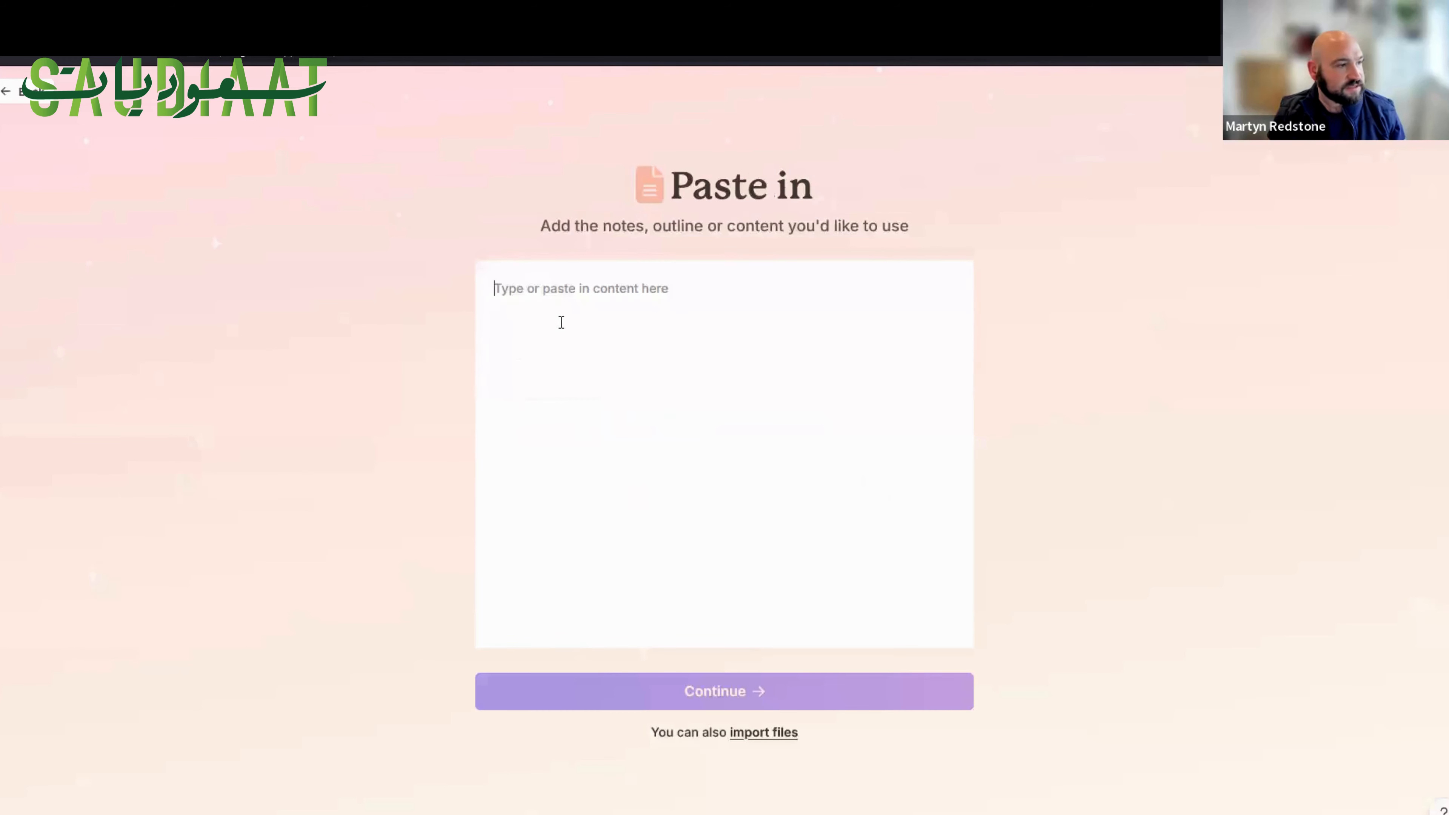
key("ctrl+v")
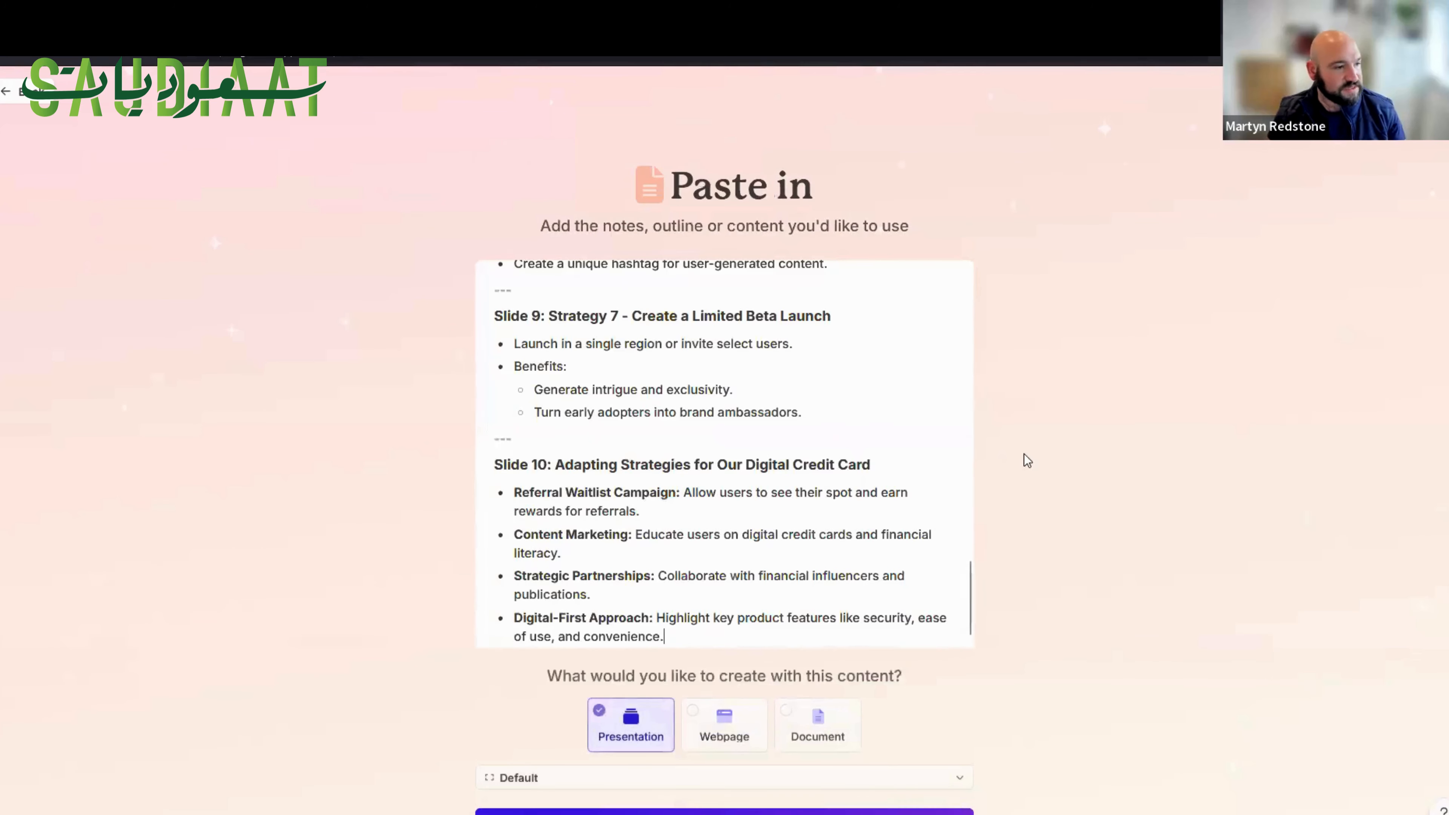
Set the output type for the pasted content to Webpage and continue to the prompt editor.
scroll(1026, 463, "down", 1)
left_click(710, 654)
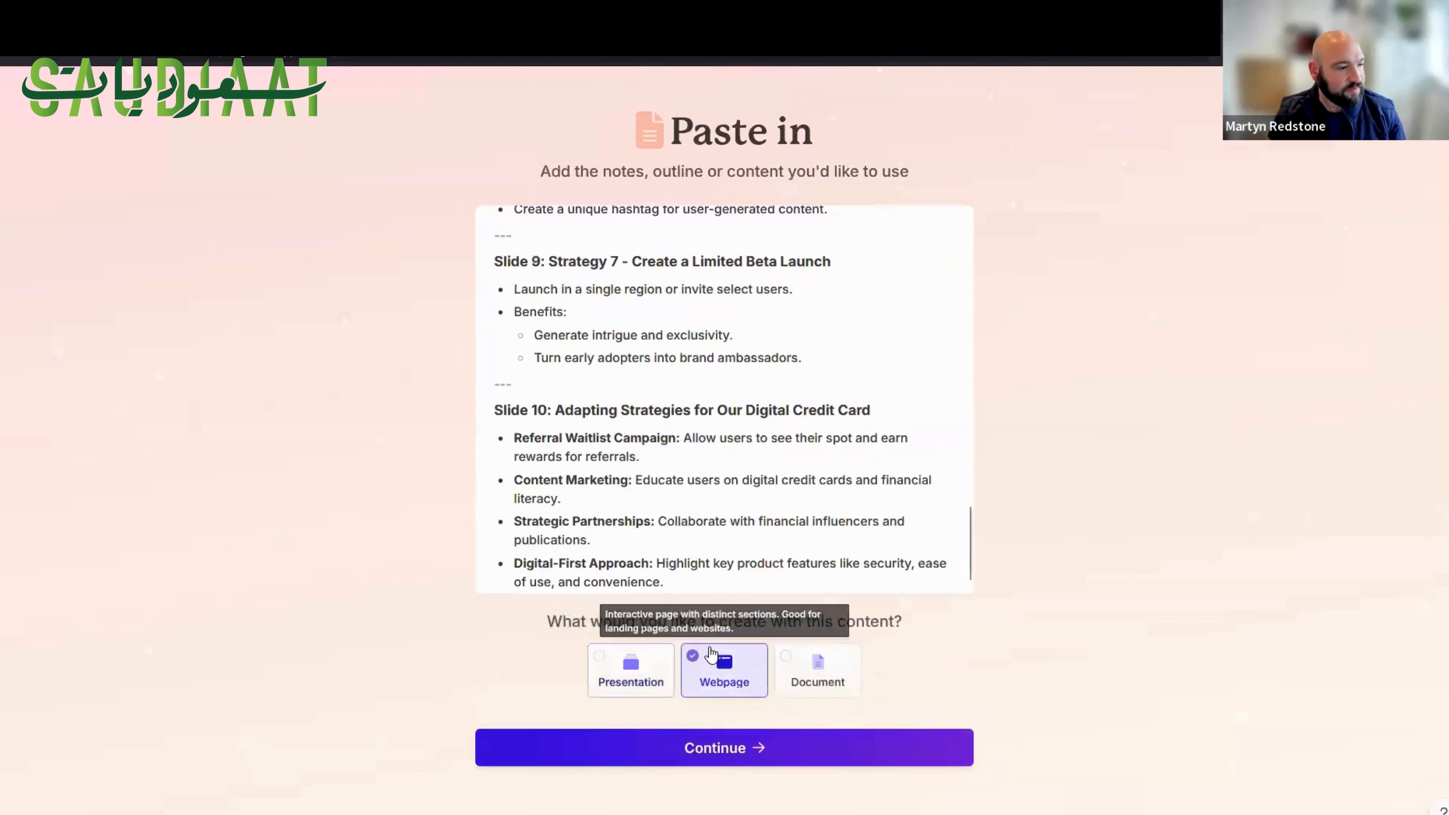
left_click(756, 752)
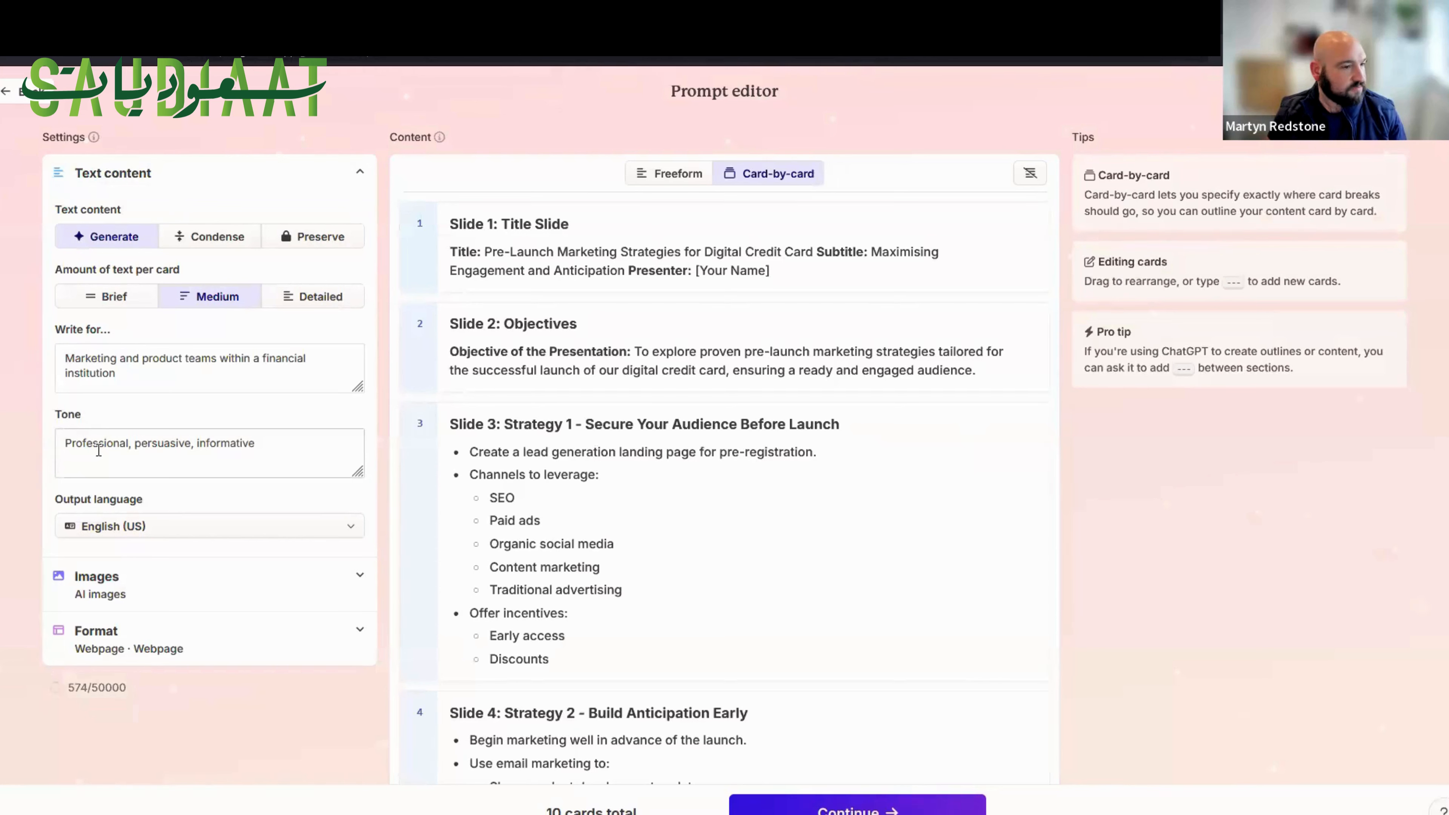
Set the output language of the webpage to Saudi Arabic, العربية (السعودية).
left_click(131, 529)
scroll(123, 621, "down", 2)
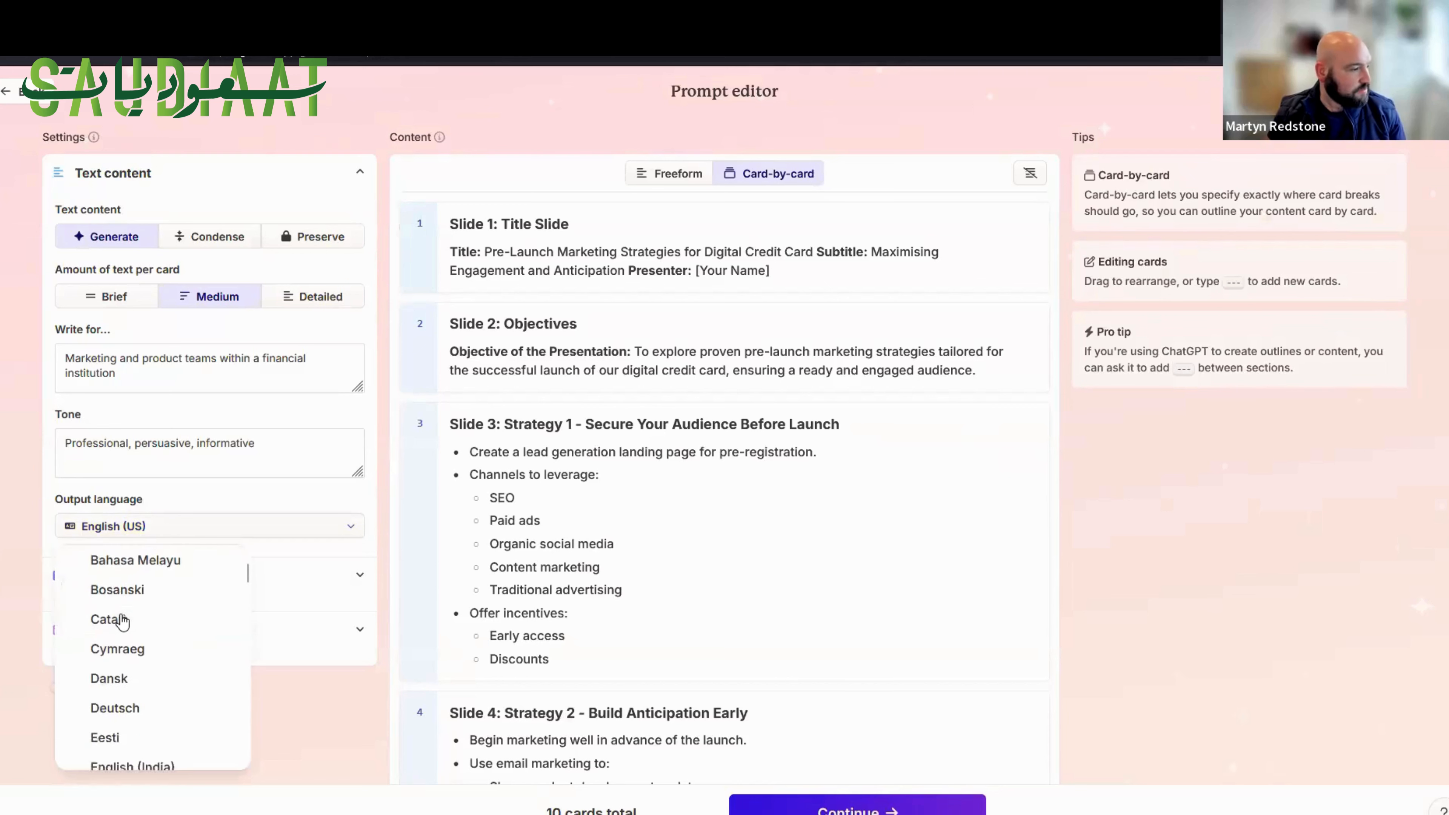
scroll(122, 621, "down", 10)
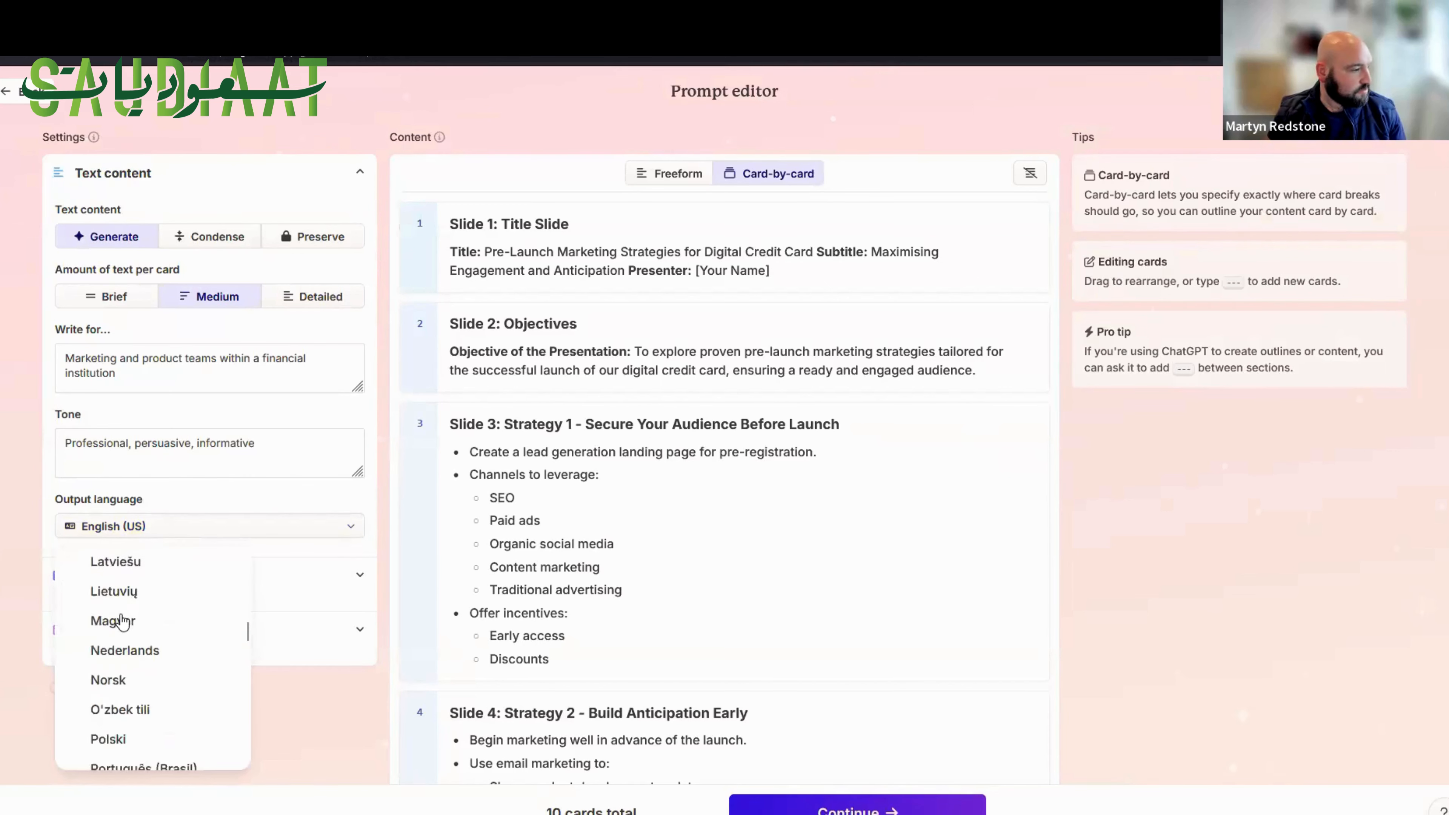
scroll(122, 621, "down", 10)
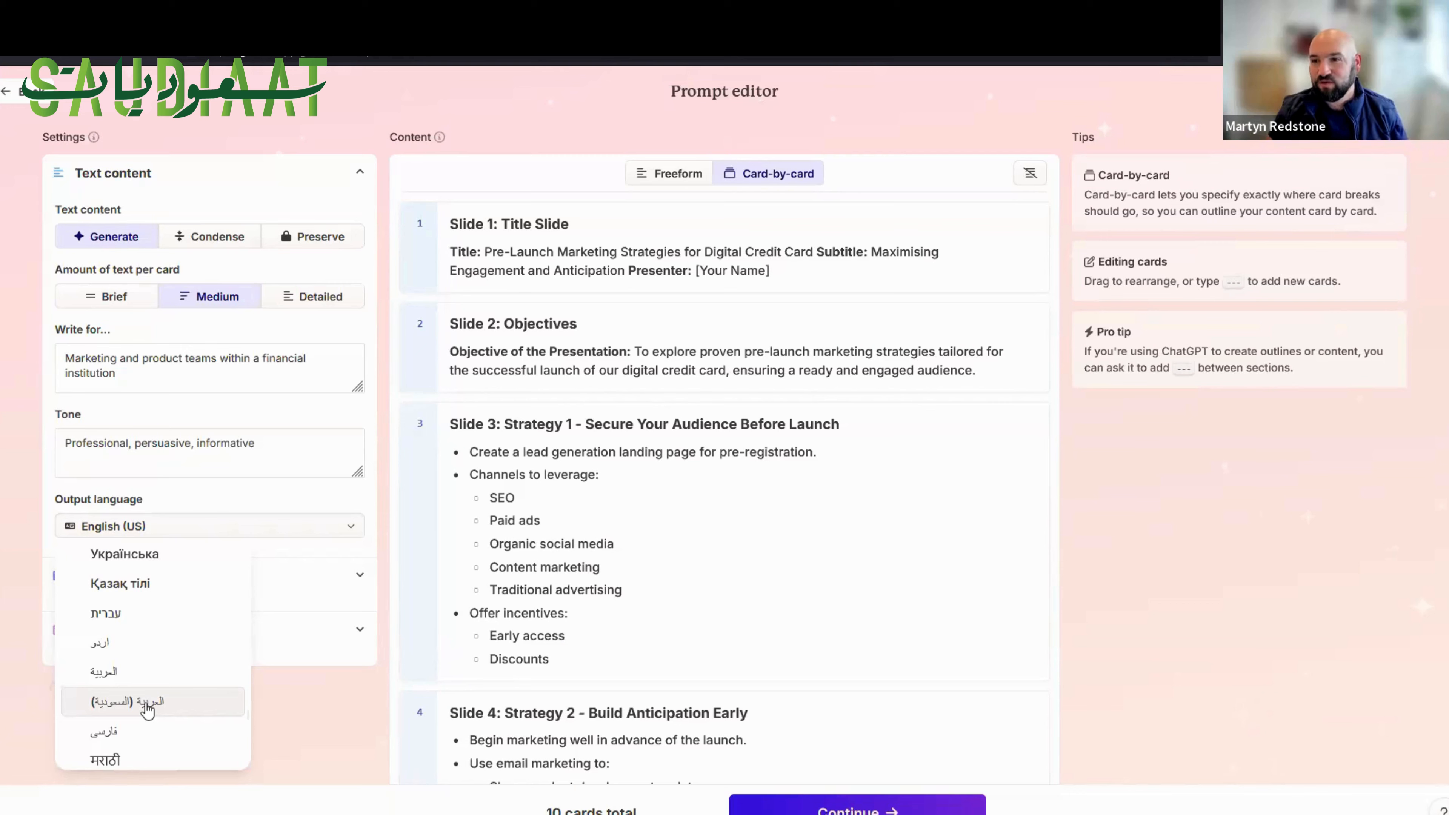
left_click(147, 702)
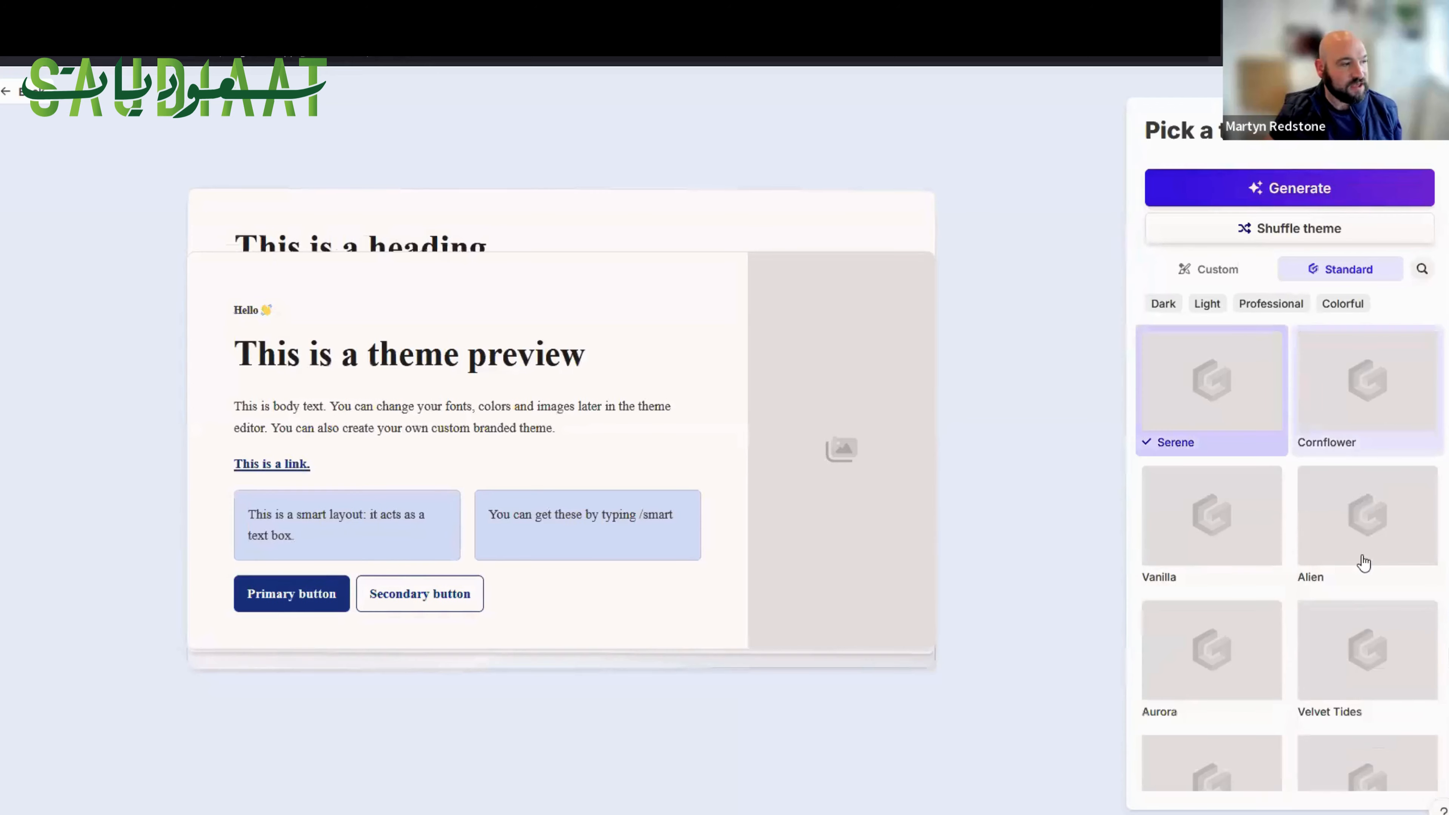
Choose the Snowball theme and generate the webpage.
scroll(1348, 611, "down", 5)
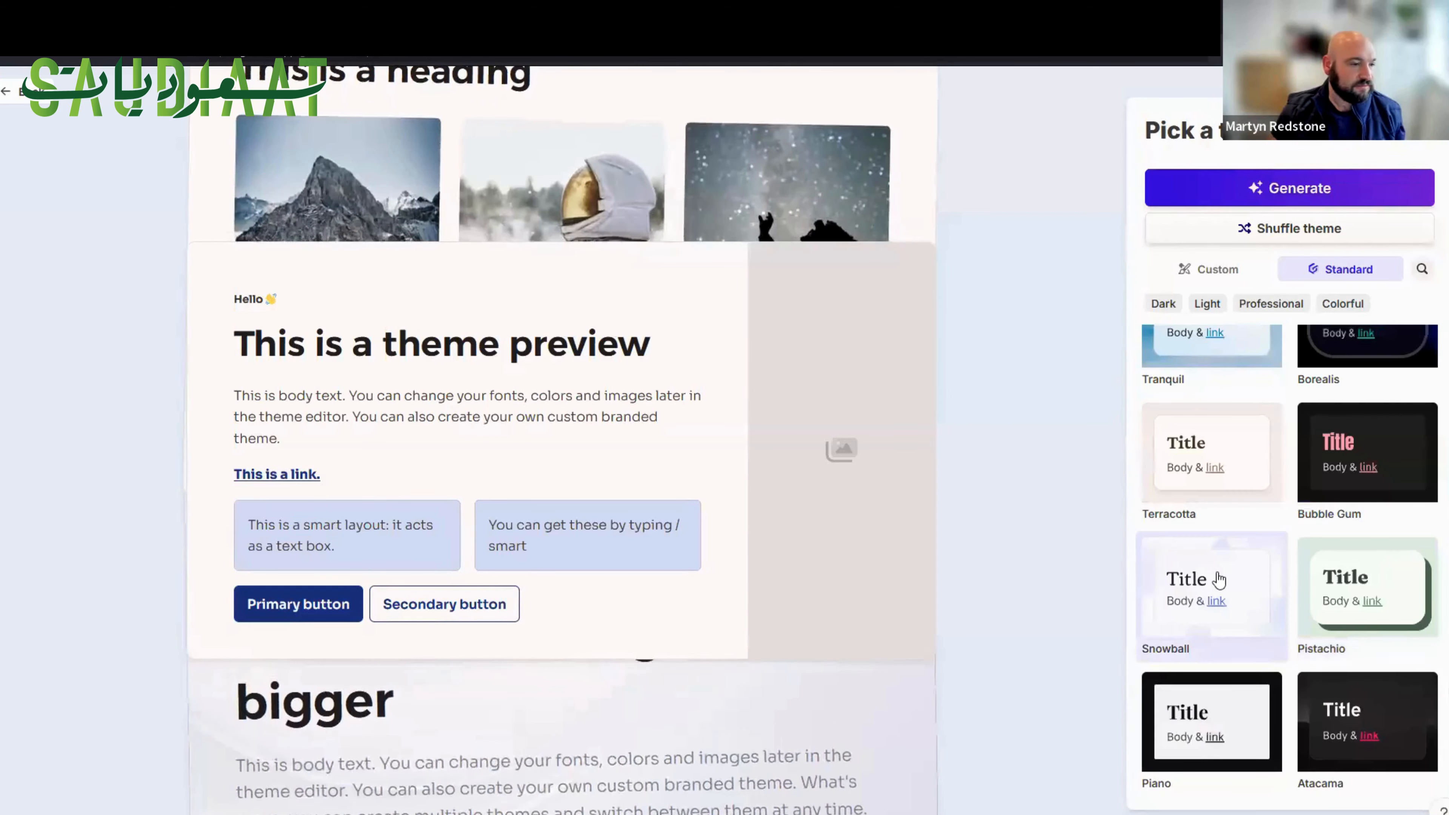
left_click(1218, 580)
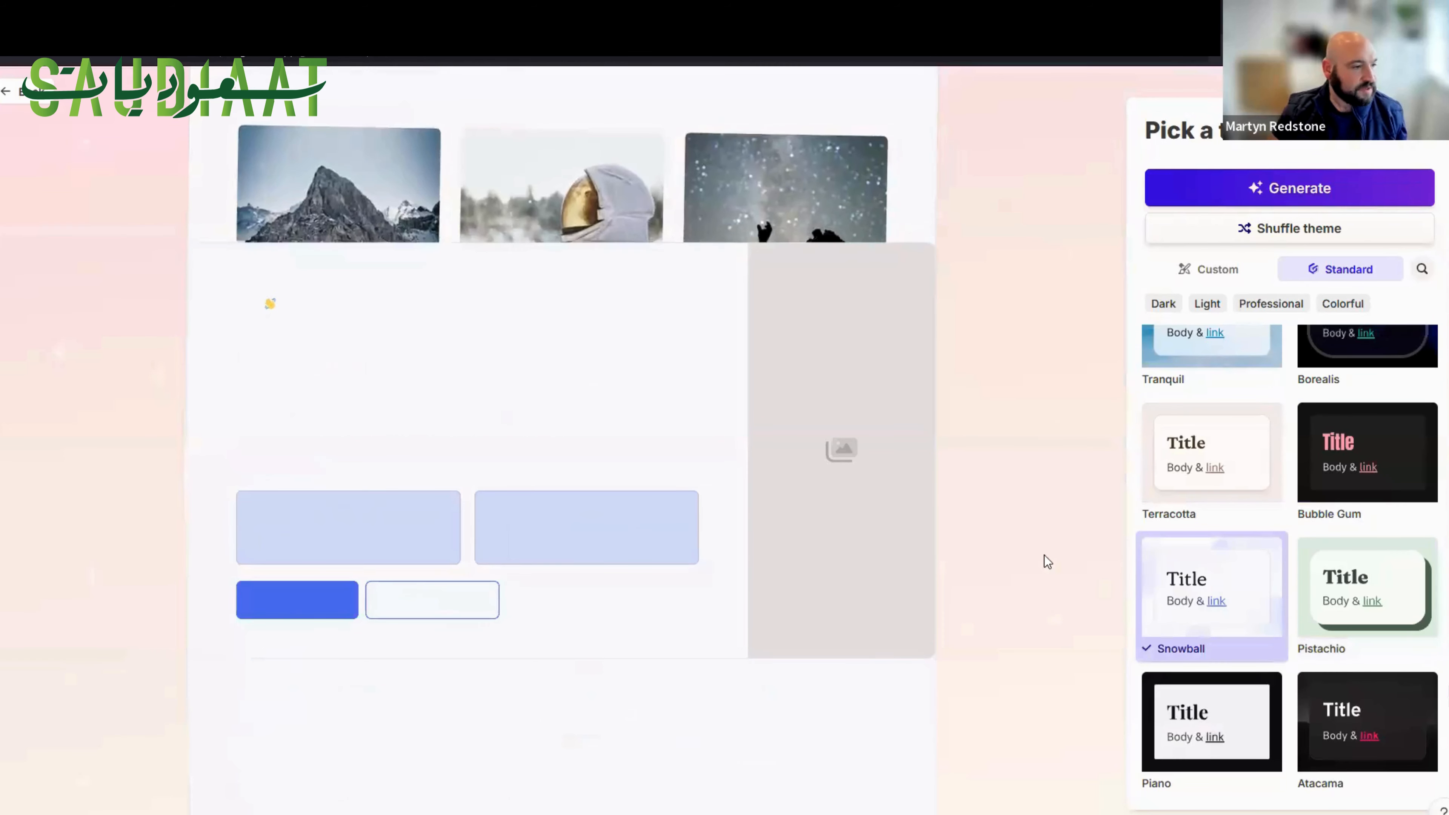
left_click(1281, 189)
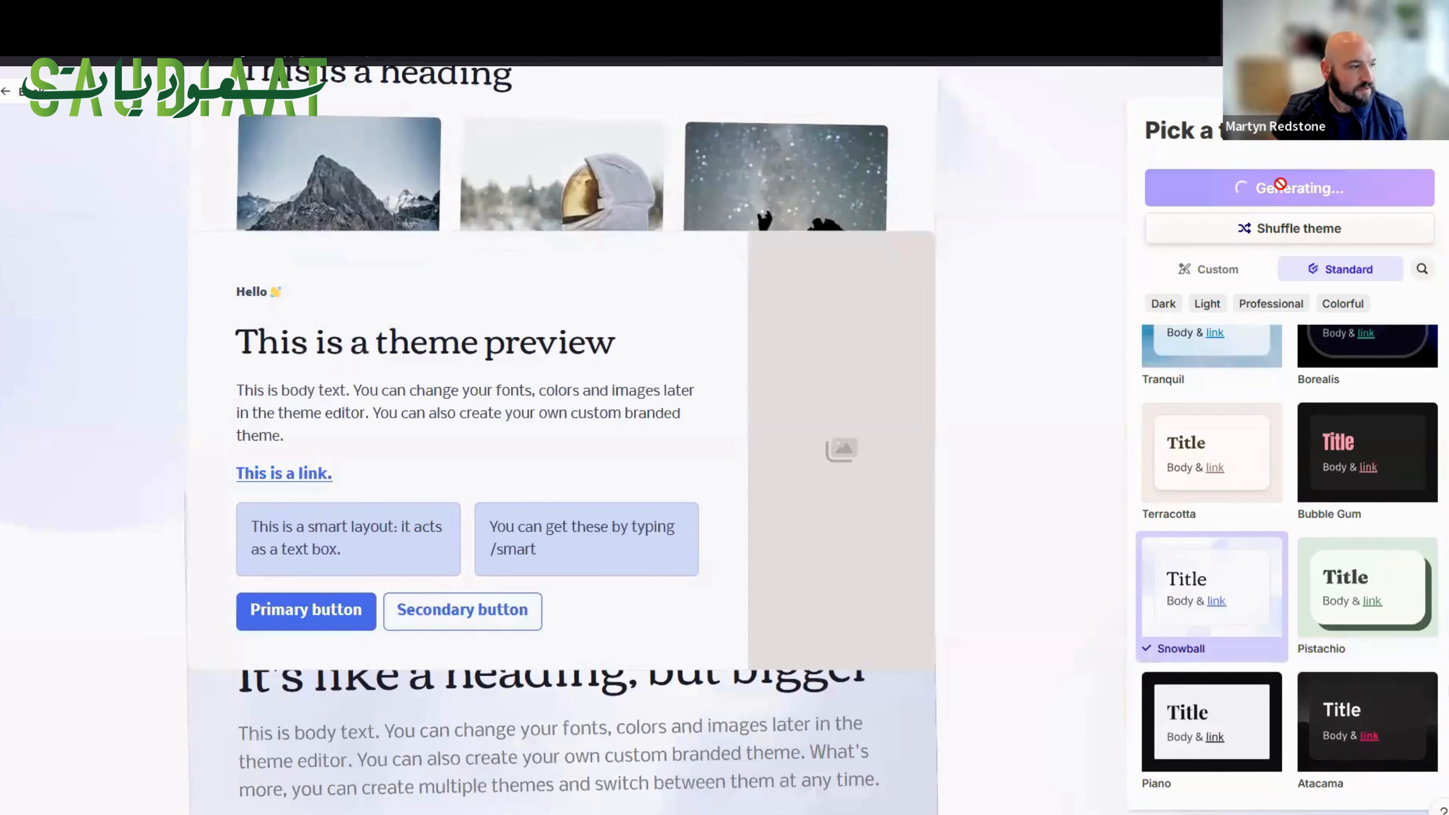